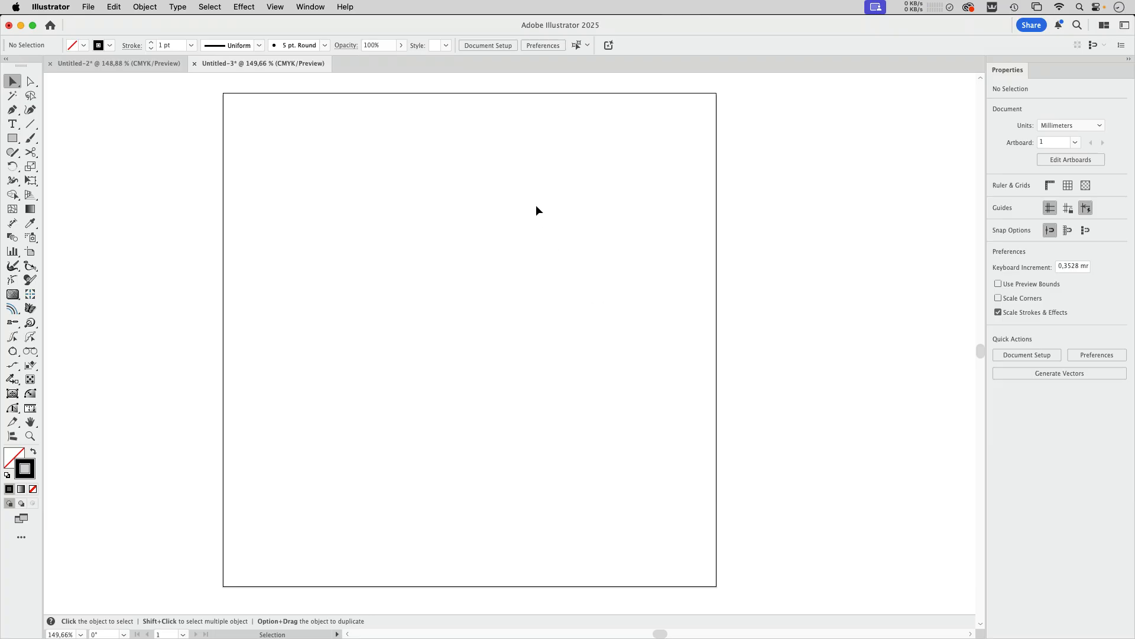
Step: Edit the 15 pt. Round calligraphic brush to a 49° angle, 41% roundness and 36 pt size
click(319, 7)
click(363, 299)
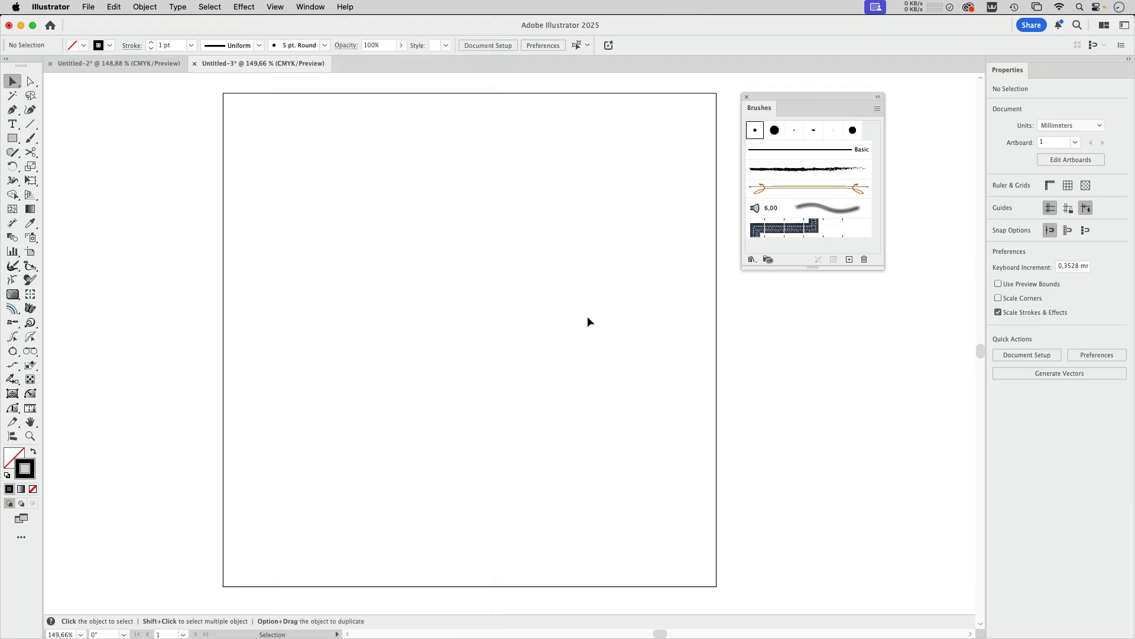
mouse_move(810, 94)
mouse_down()
mouse_move(655, 192)
mouse_move(707, 198)
mouse_up()
double_click(695, 209)
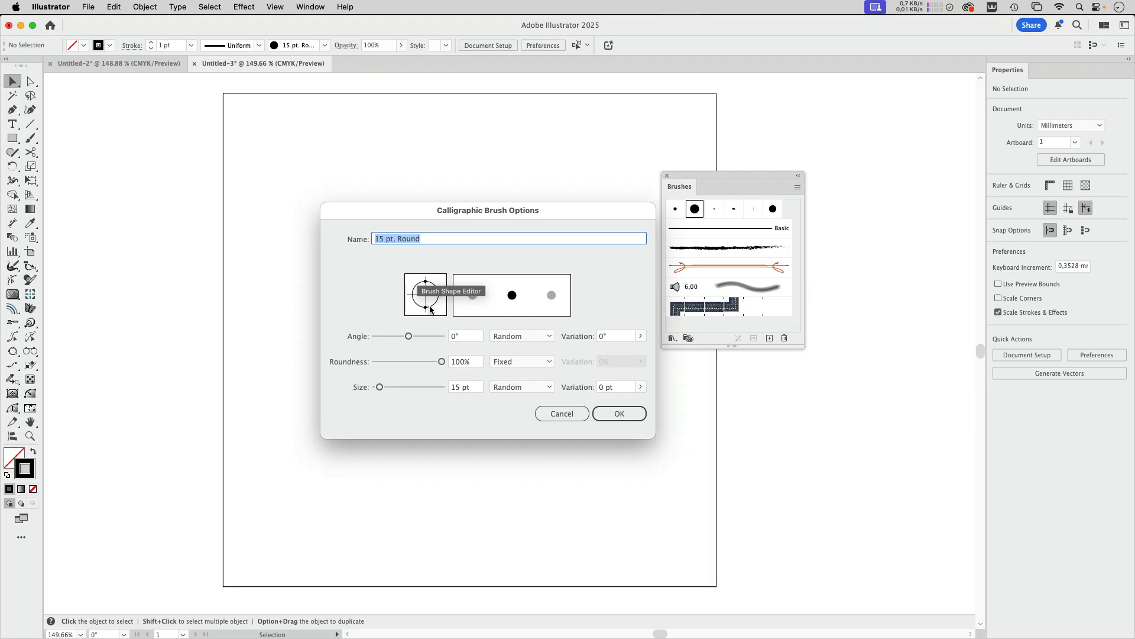
drag(426, 308, 438, 278)
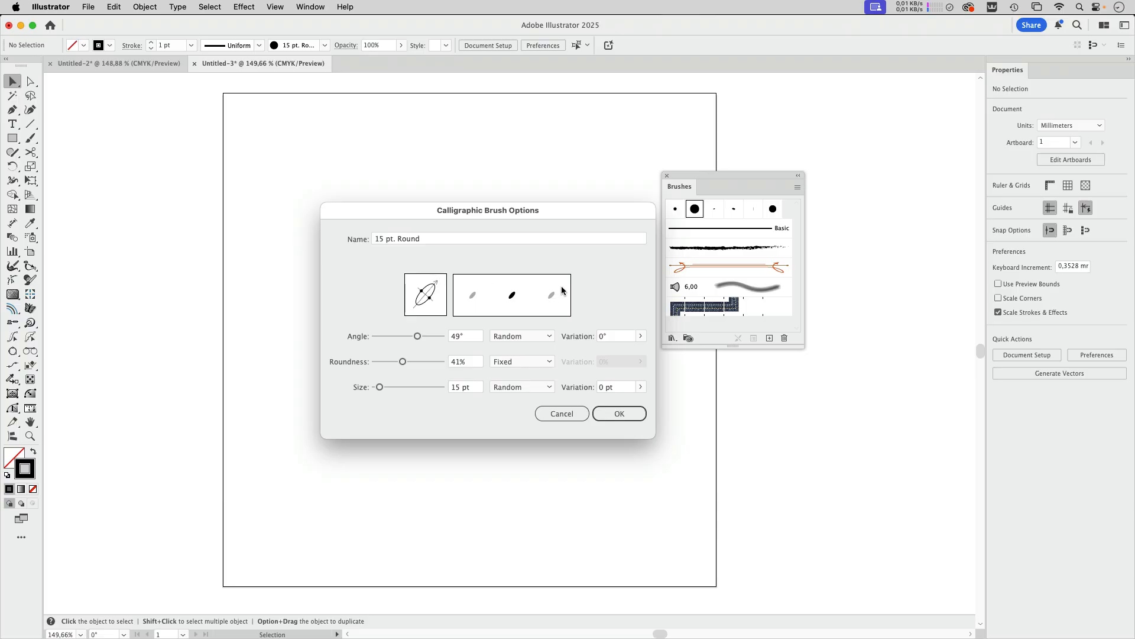
click(512, 335)
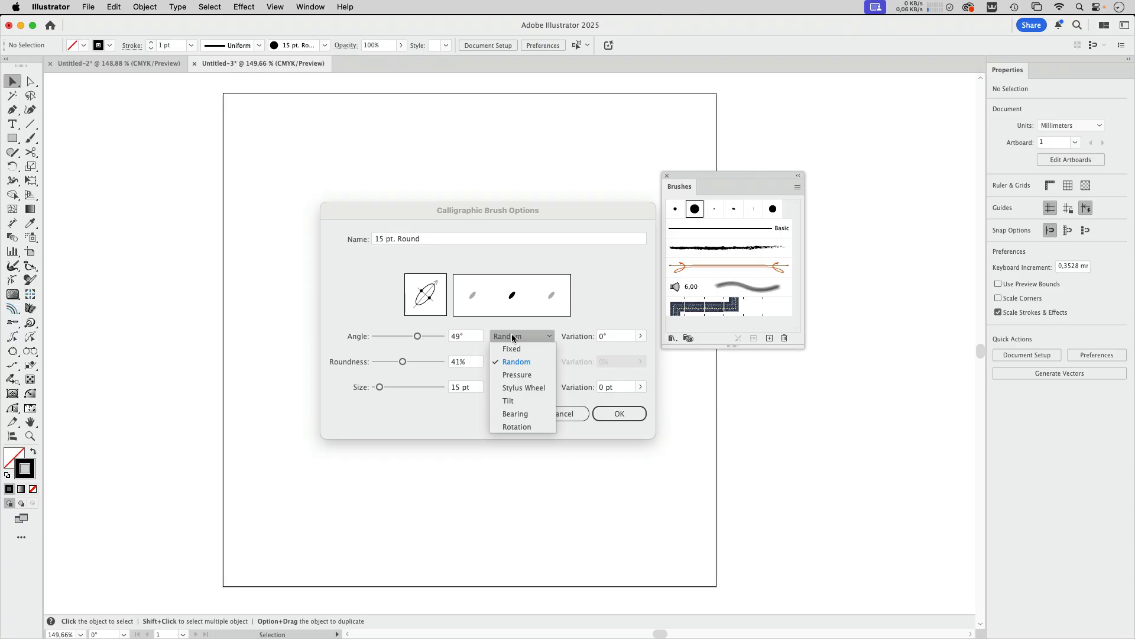
click(608, 302)
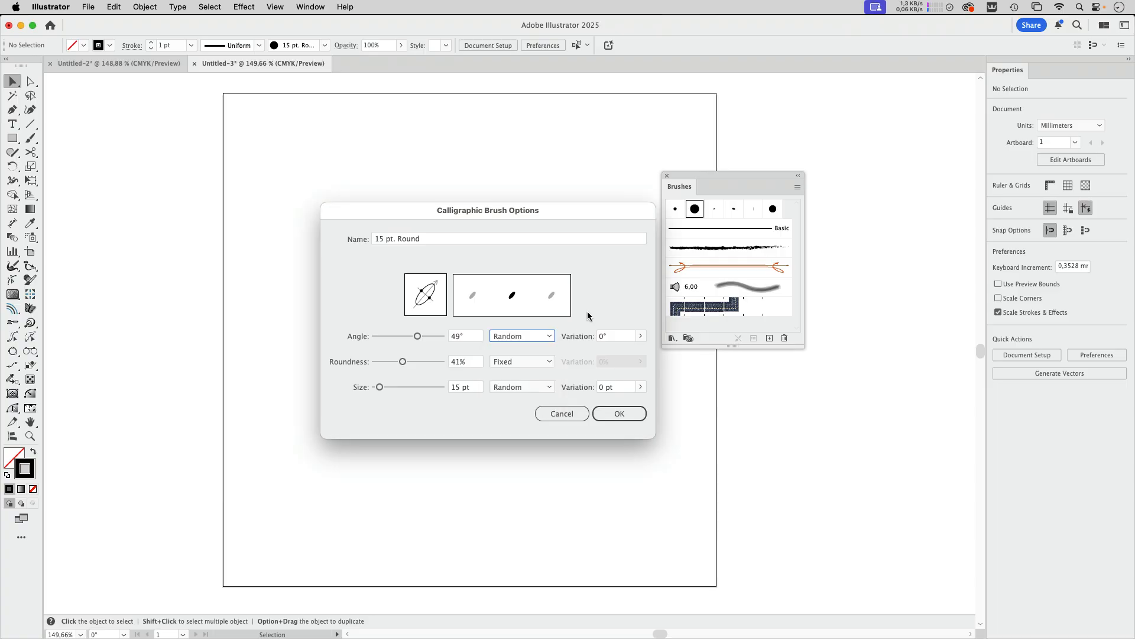
drag(380, 387, 389, 389)
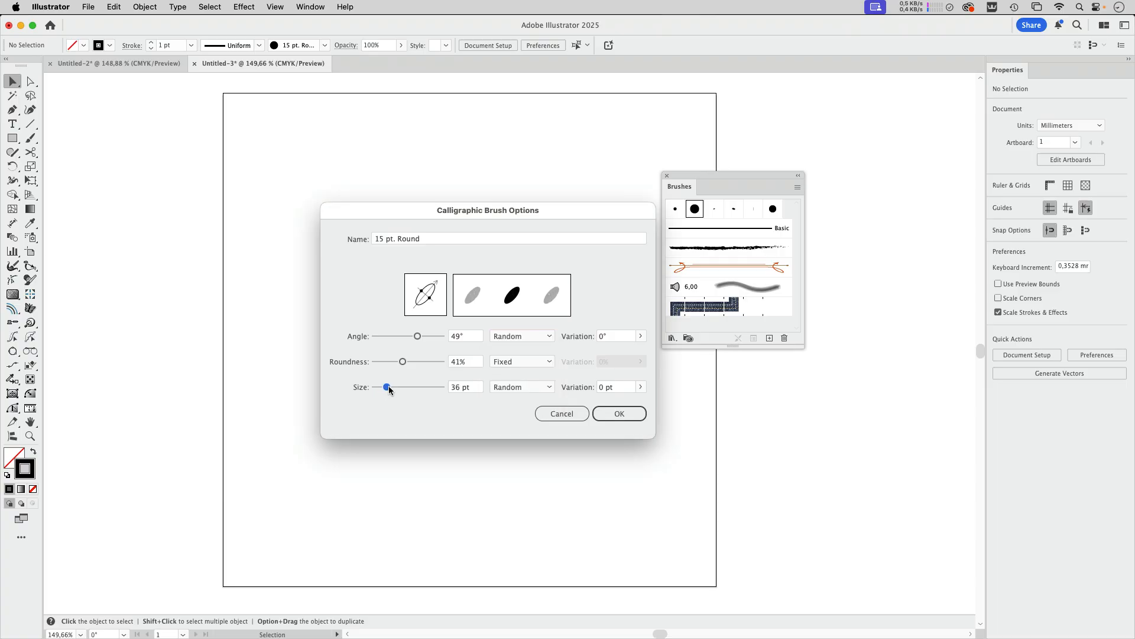
click(618, 414)
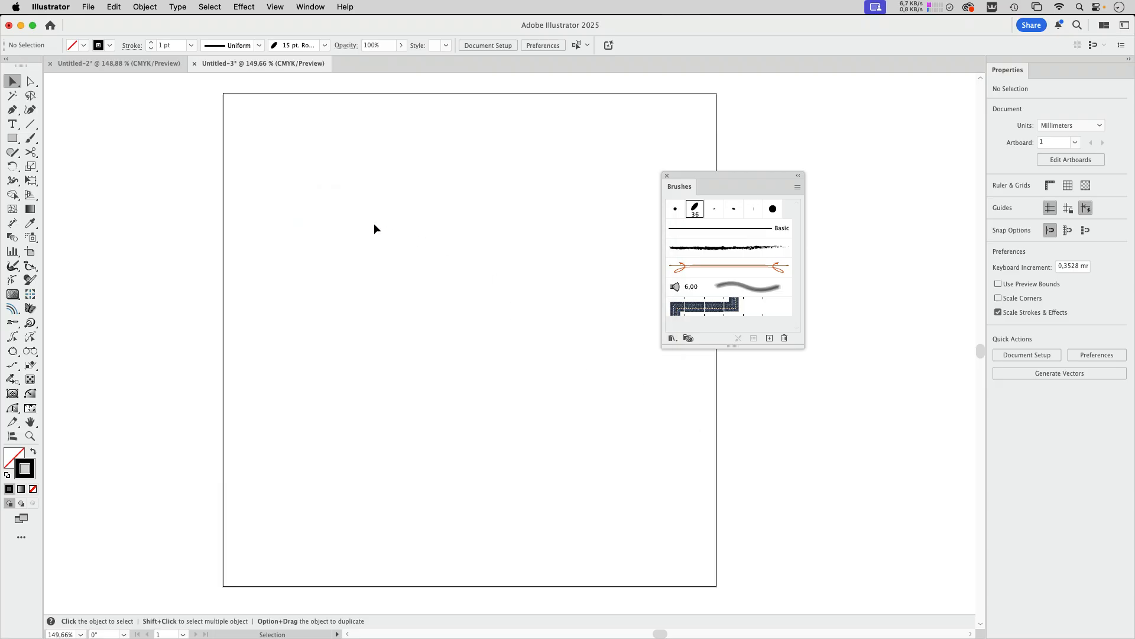
Step: Paint a large S-shaped stroke with a spiralling upper end across the artboard using the Paintbrush
key(b)
mouse_move(473, 203)
mouse_down()
mouse_move(391, 239)
mouse_move(417, 299)
mouse_move(518, 238)
mouse_move(464, 138)
mouse_move(330, 184)
mouse_move(323, 313)
mouse_move(429, 377)
mouse_move(581, 401)
mouse_move(560, 505)
mouse_move(377, 539)
mouse_move(313, 488)
mouse_move(319, 514)
mouse_up()
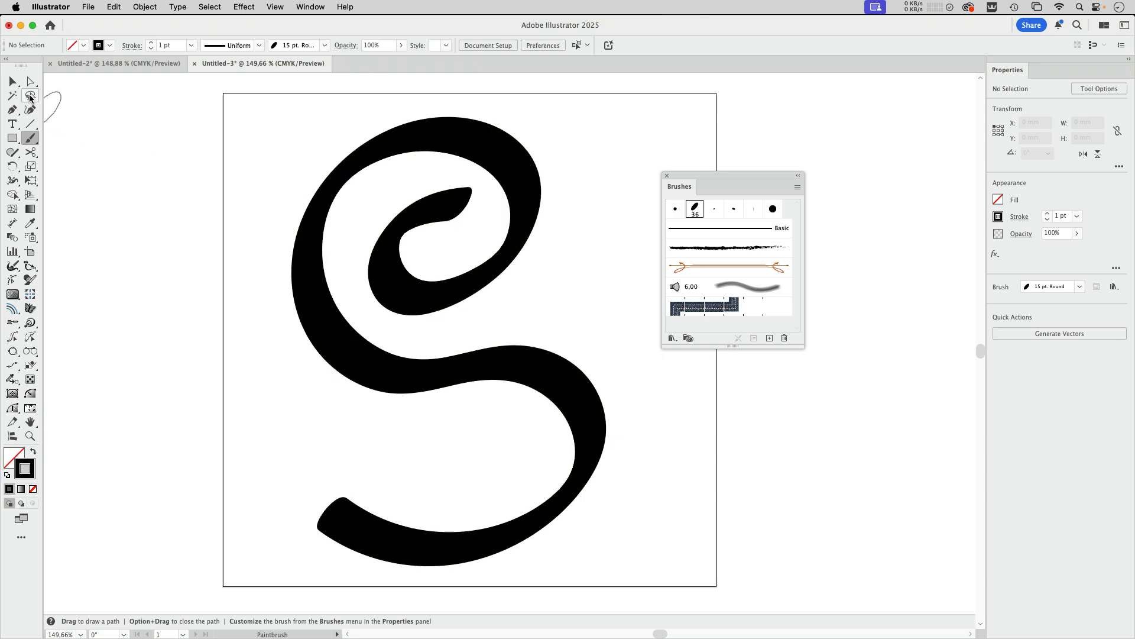
click(13, 81)
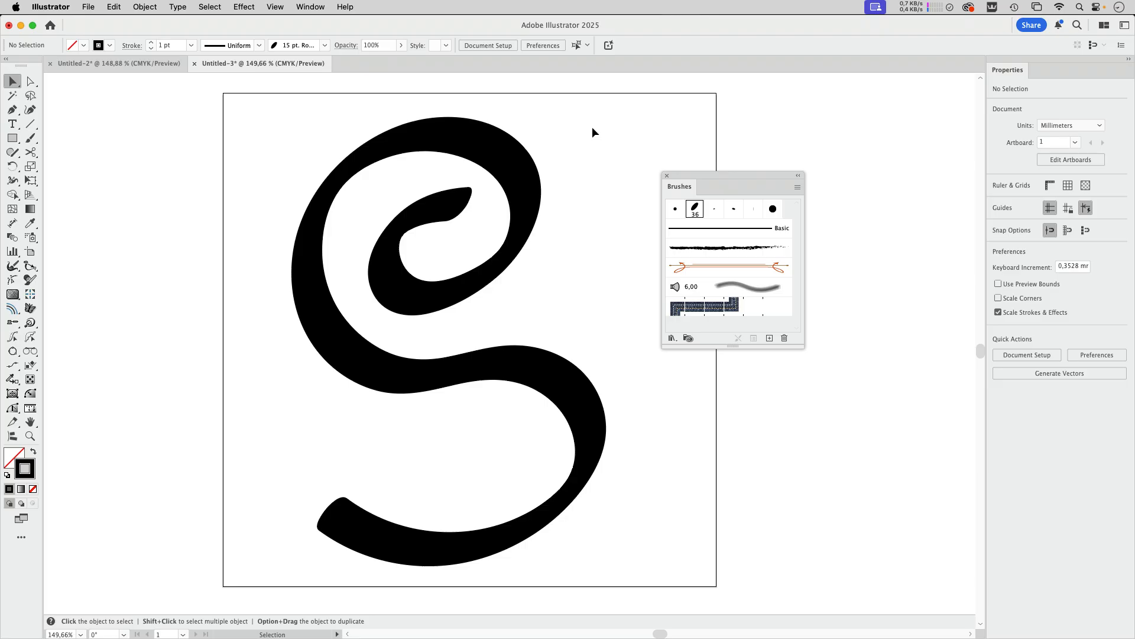
Step: Recolor the S-shaped path's stroke to a light gray swatch and deselect it
drag(582, 131, 264, 400)
click(109, 46)
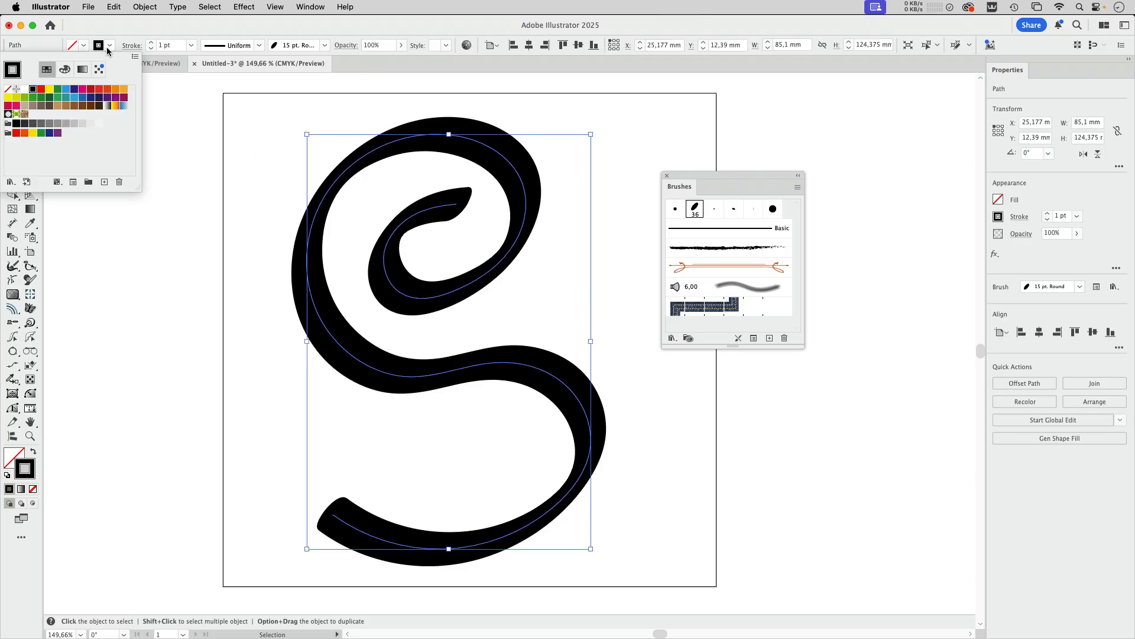
click(84, 124)
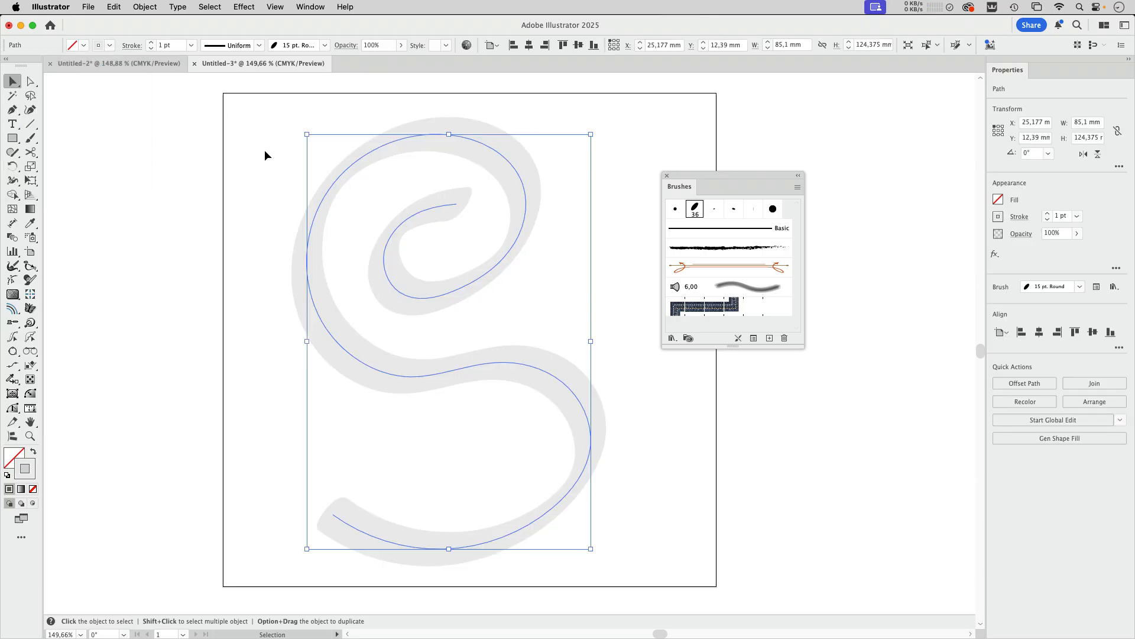
click(264, 155)
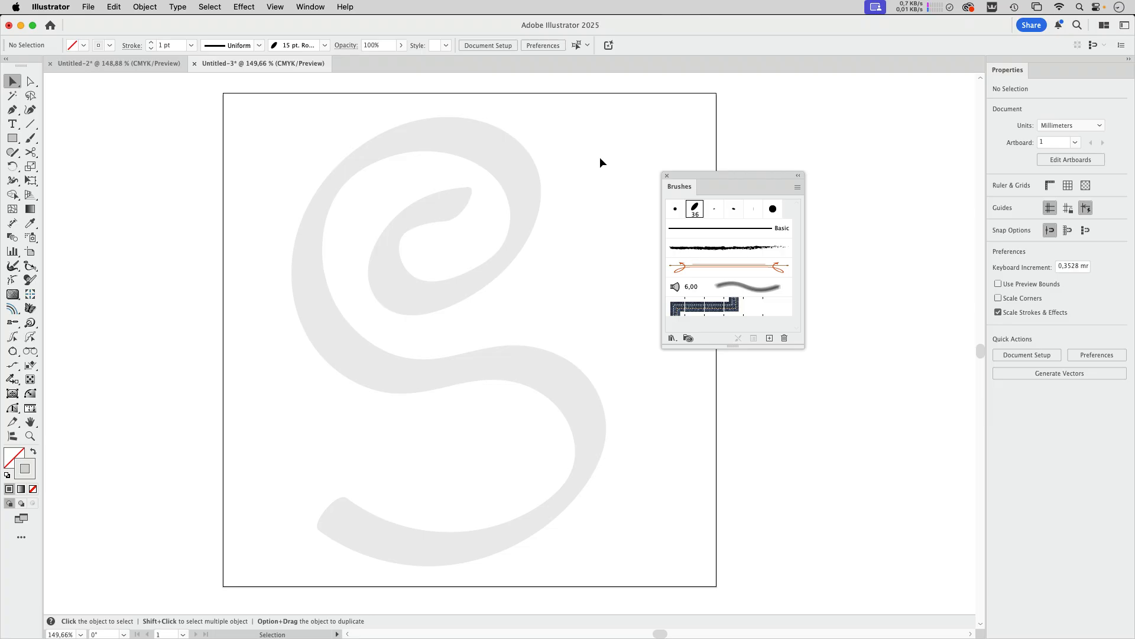
Step: Clear space beside the artboard and detach the Paintbrush tool group as a floating toolbar there
drag(696, 176, 774, 152)
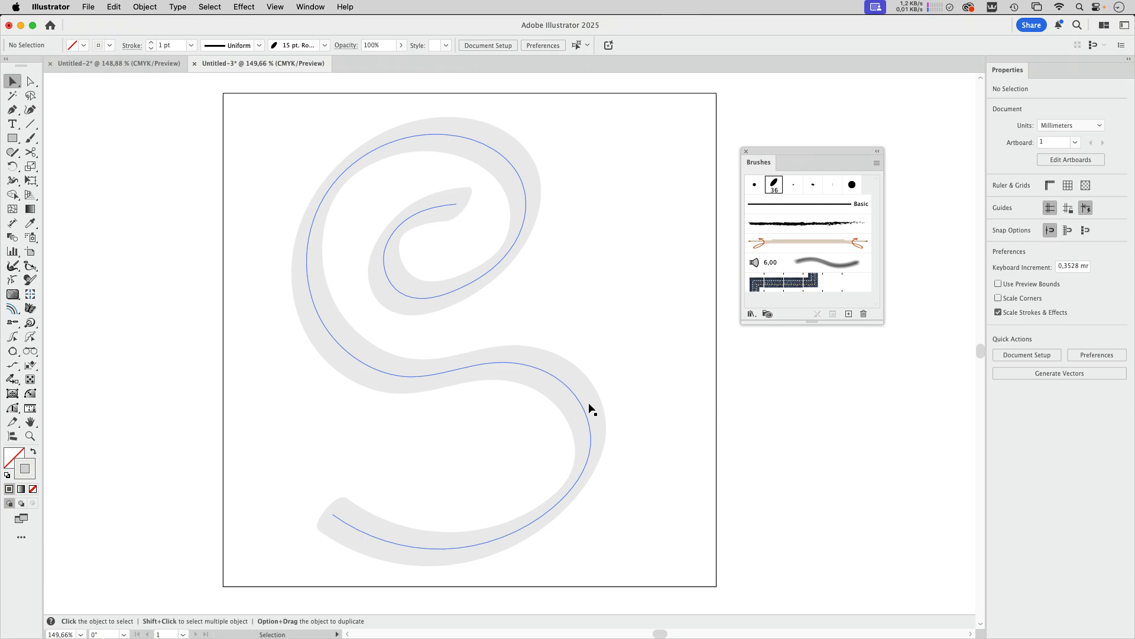
key(space)
drag(634, 351, 528, 349)
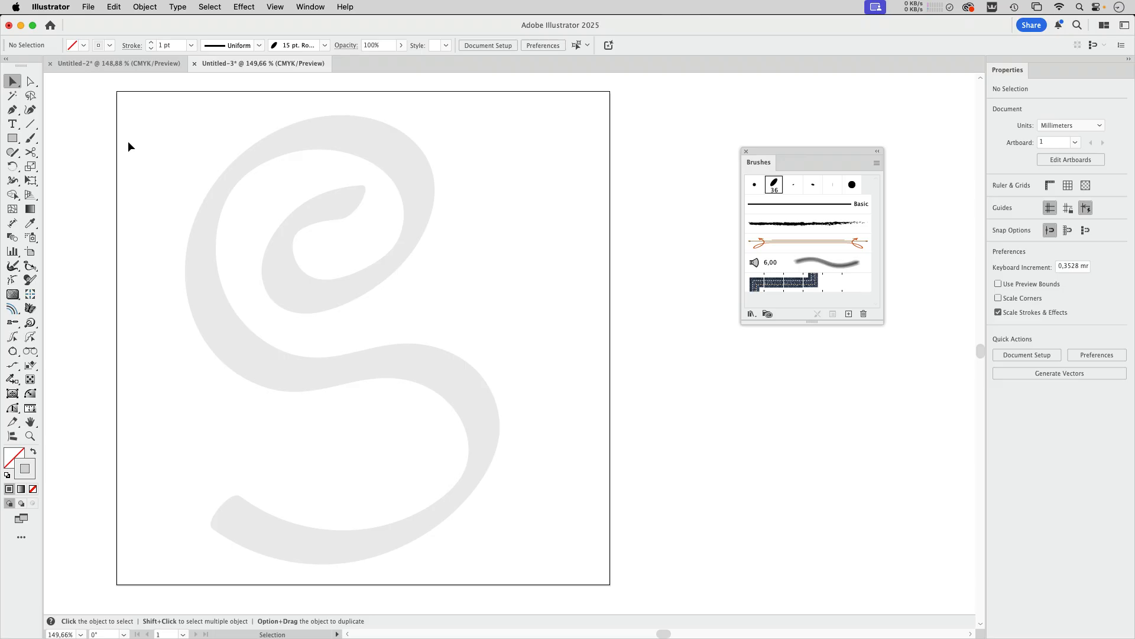
mouse_move(37, 145)
mouse_down()
mouse_move(78, 140)
mouse_move(93, 170)
mouse_up()
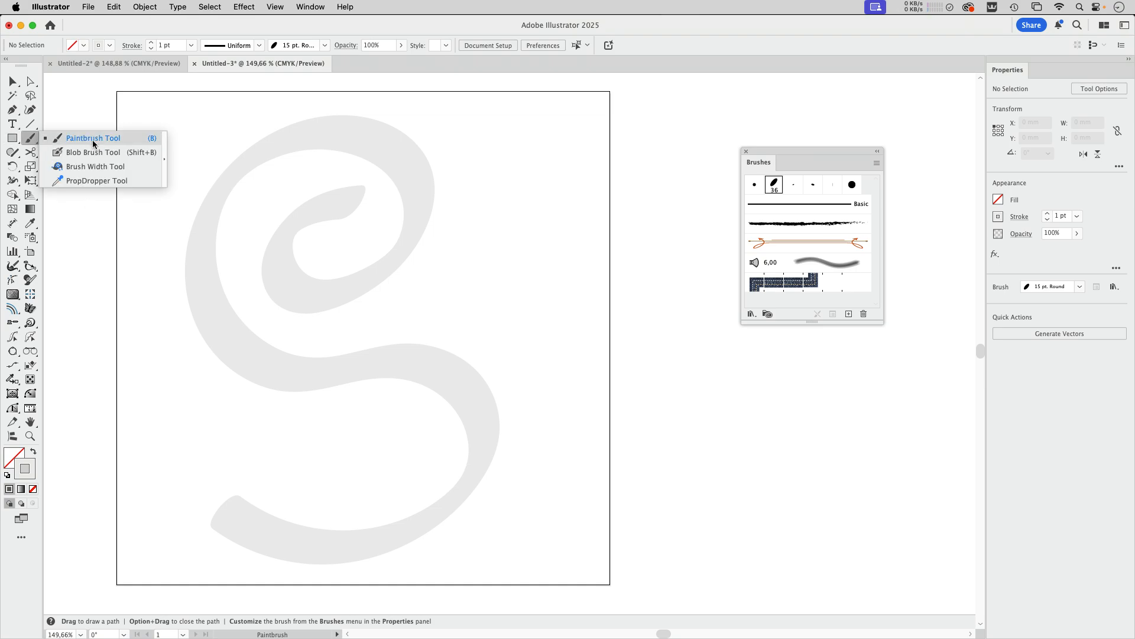
click(164, 164)
mouse_move(92, 152)
mouse_down()
mouse_move(640, 107)
mouse_move(696, 114)
mouse_up()
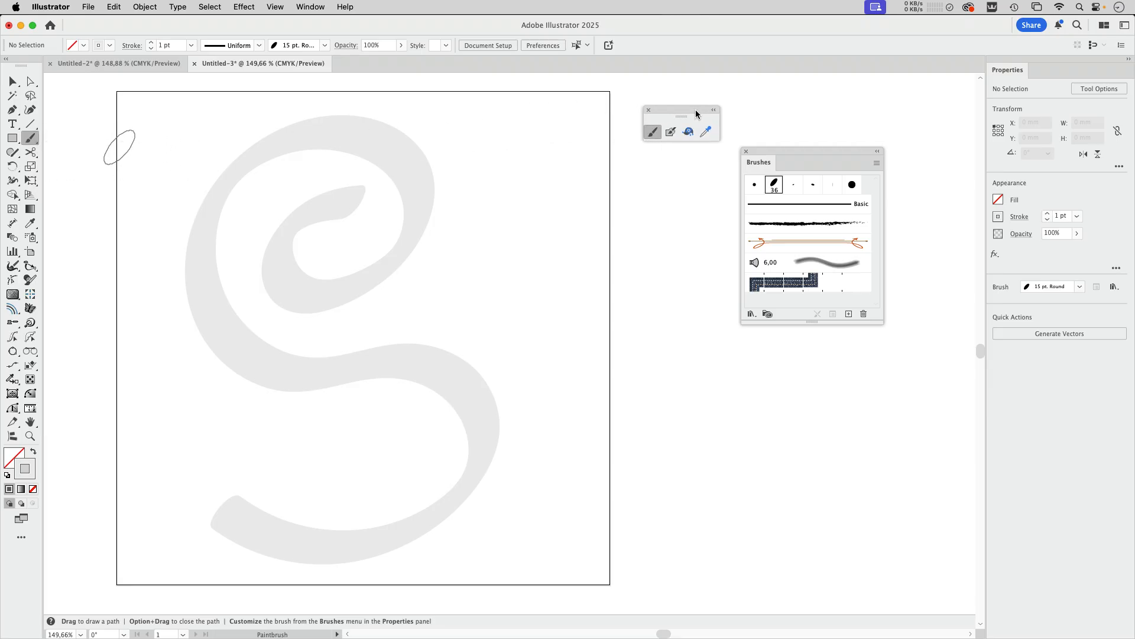
Step: Detach the Shaper and Rotate tool groups as floating toolbars beside the artboard
click(12, 153)
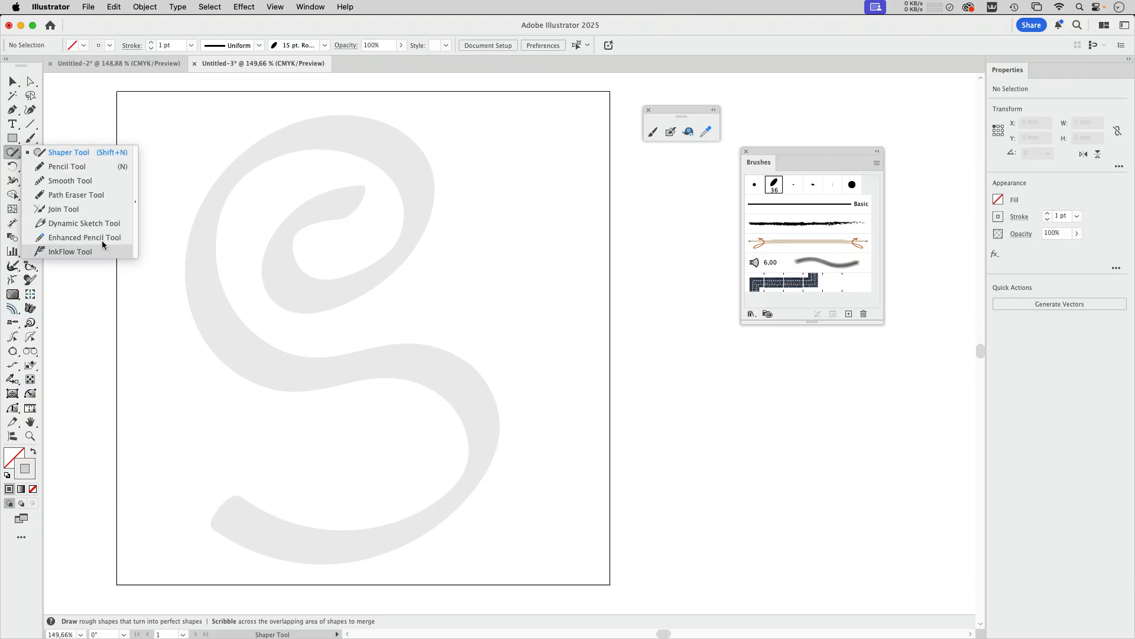
click(136, 203)
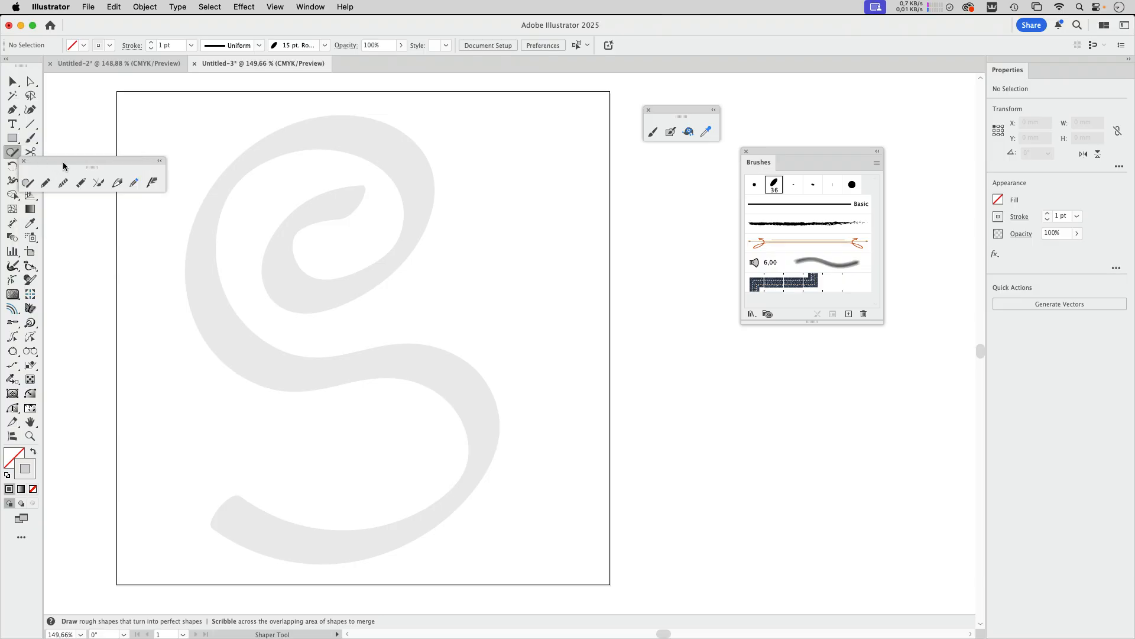
drag(63, 162, 626, 154)
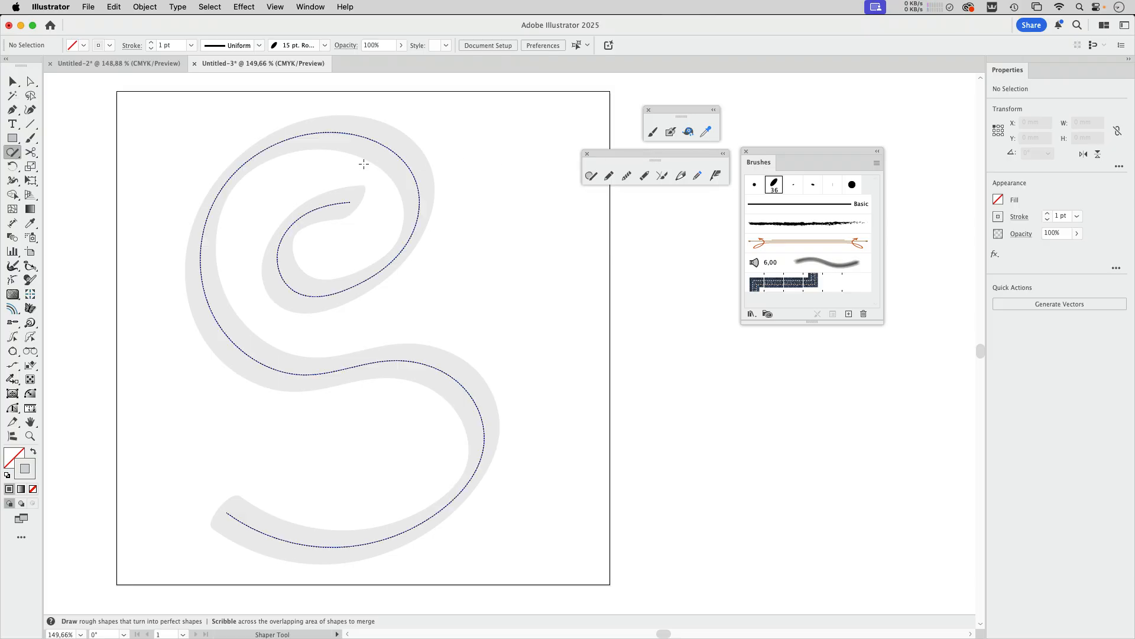
click(13, 166)
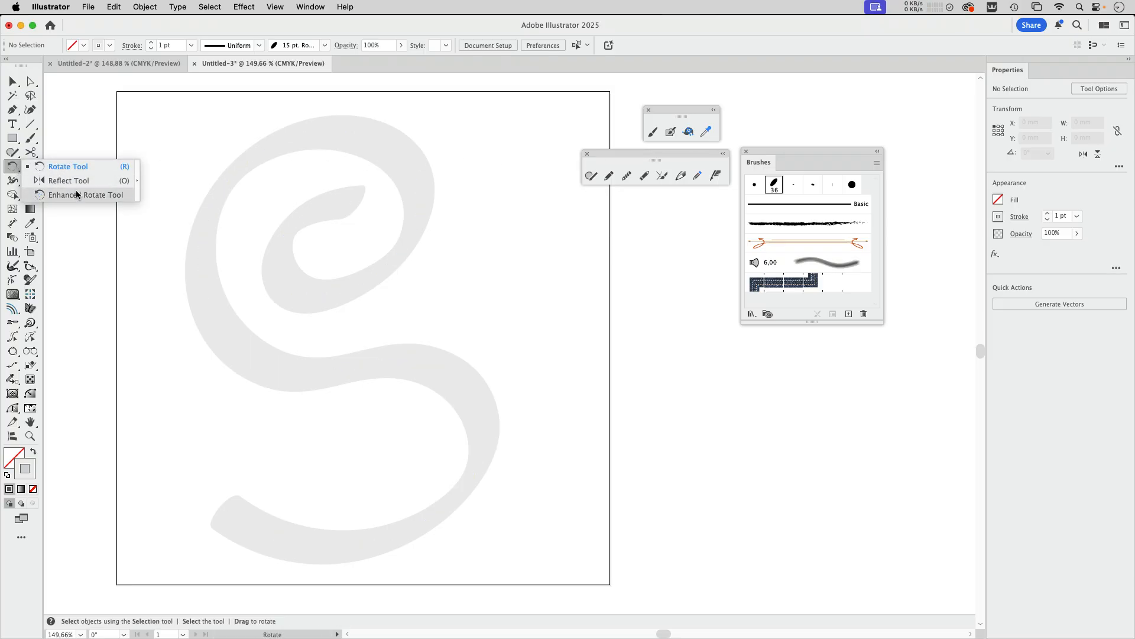
click(138, 180)
drag(49, 174, 683, 199)
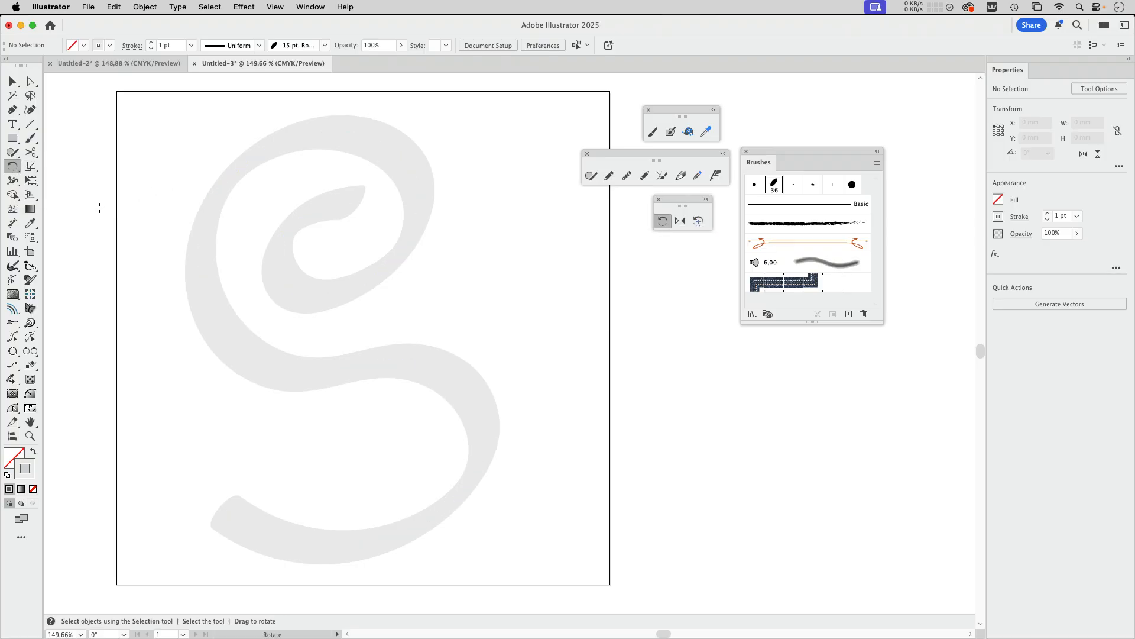
Step: Flatten and slightly rotate the brush tip at the spiral's inner end of the S path with the Brush Width Tool
mouse_move(36, 126)
mouse_down()
mouse_move(87, 128)
mouse_move(89, 196)
mouse_move(38, 159)
mouse_move(30, 126)
mouse_up()
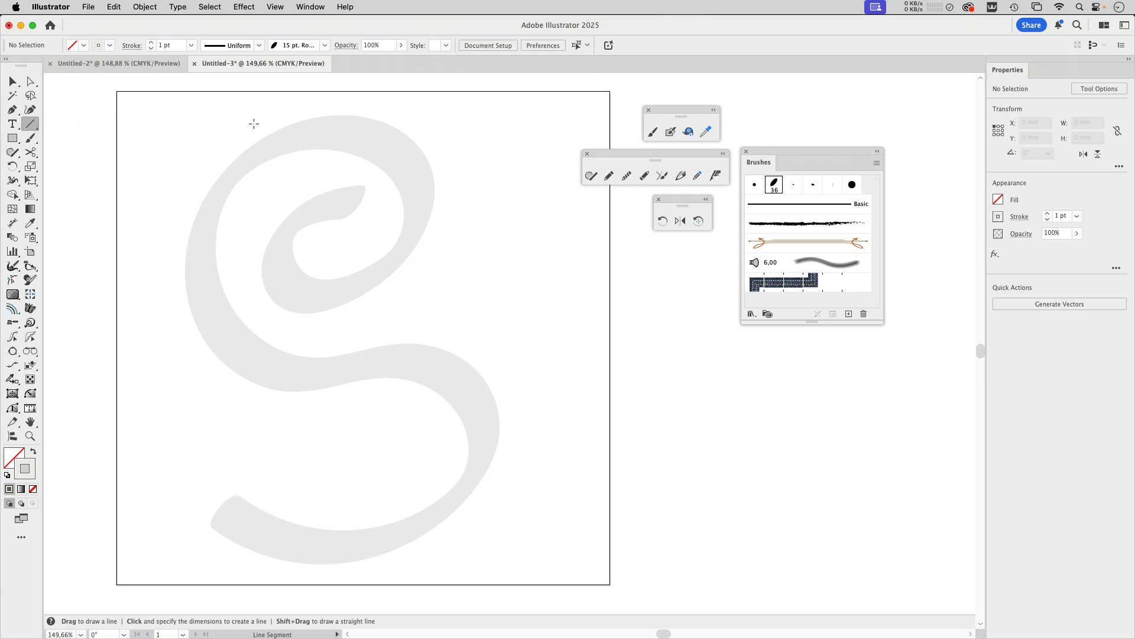
click(13, 85)
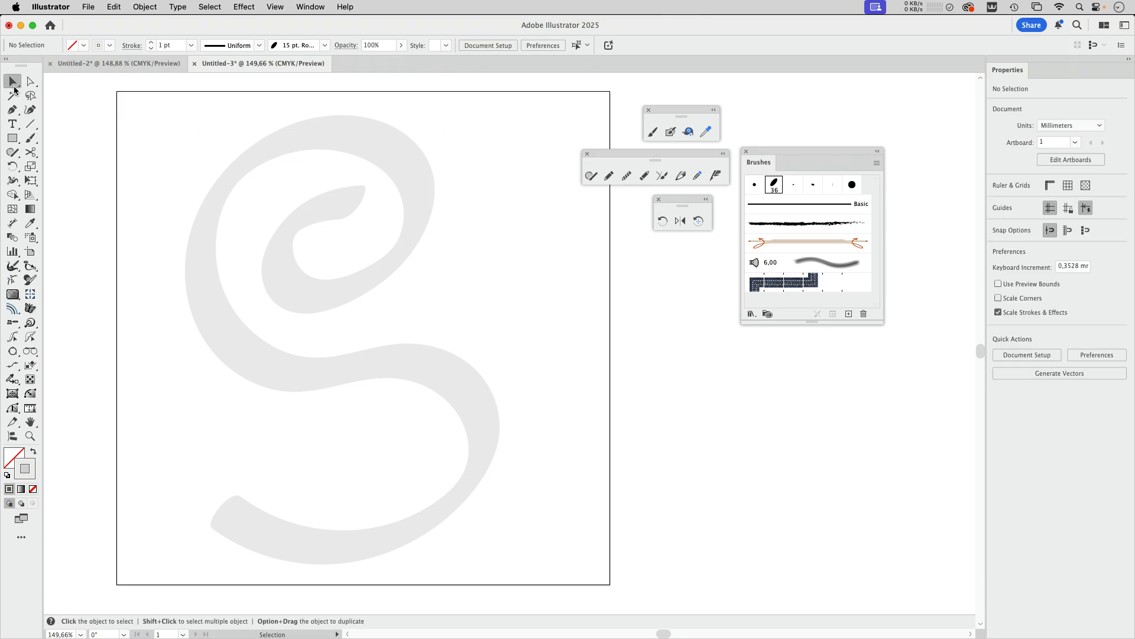
click(406, 169)
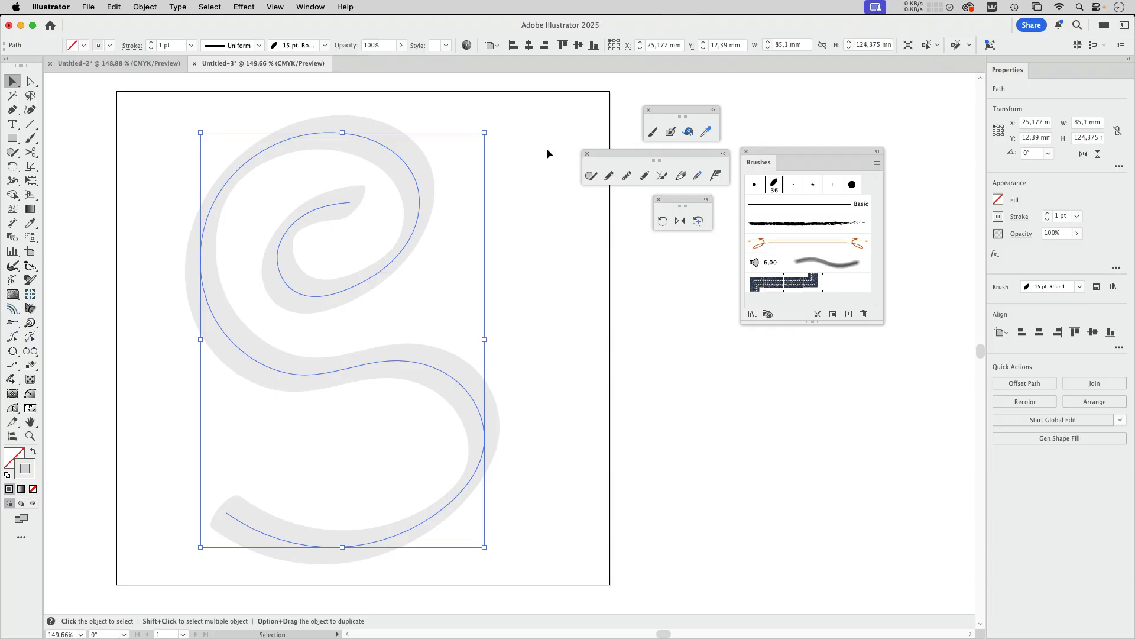
click(689, 132)
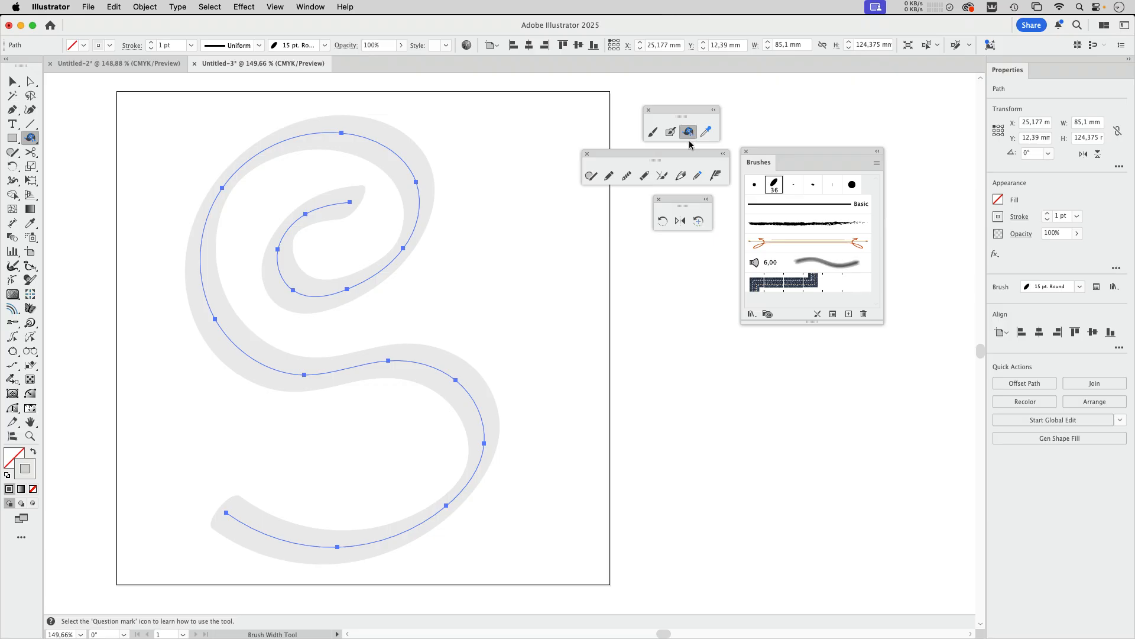
click(412, 169)
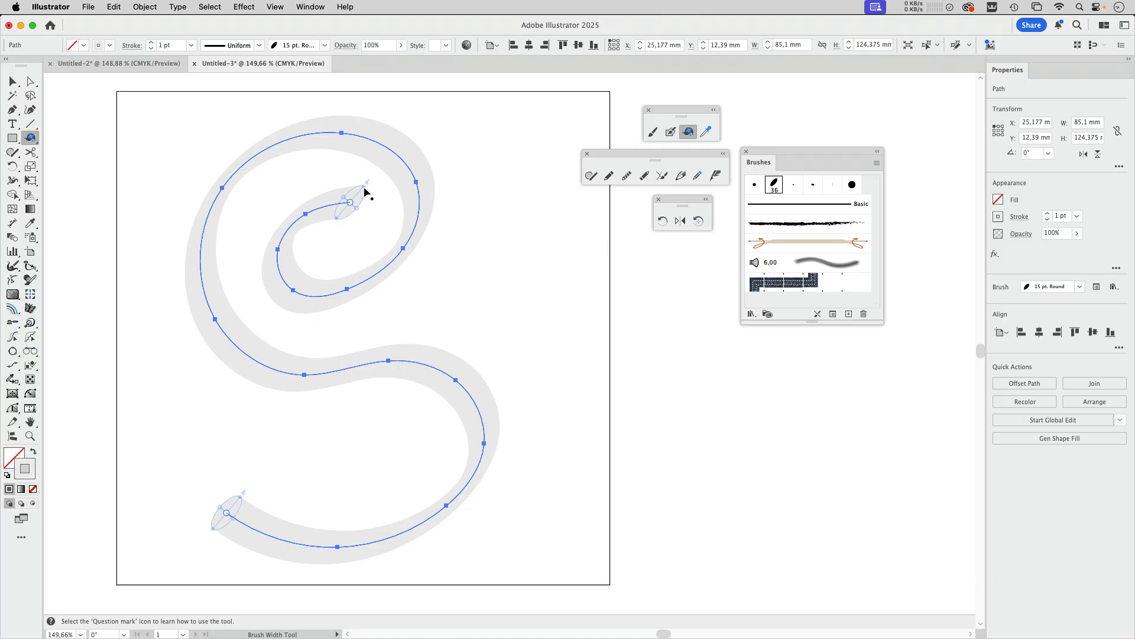
key(super+space)
drag(333, 185, 473, 207)
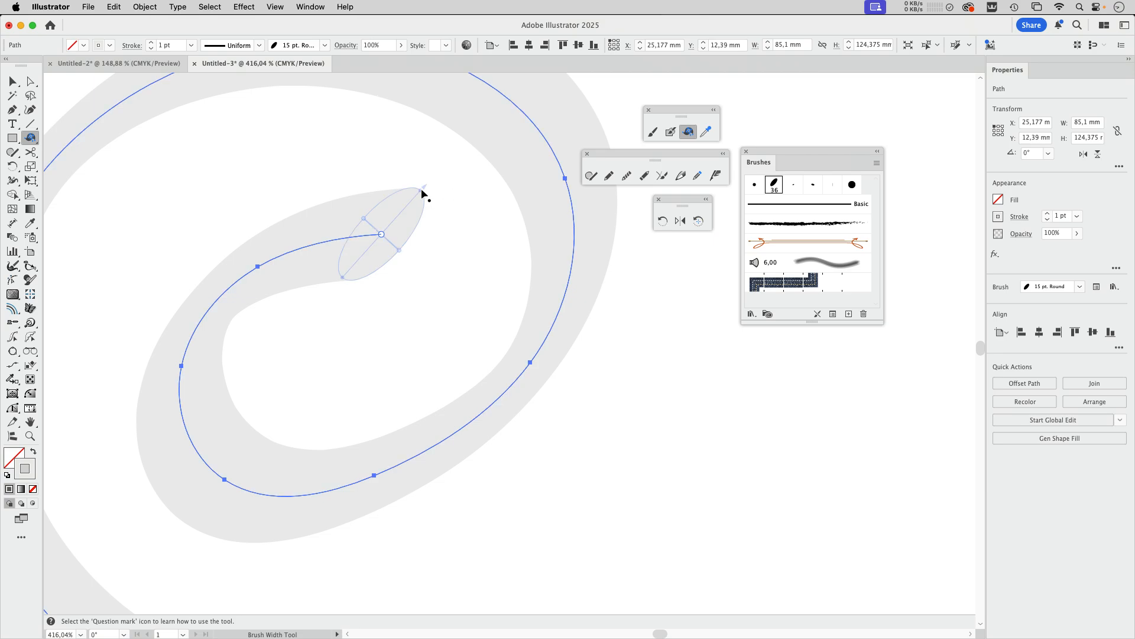
mouse_move(422, 192)
mouse_down()
mouse_move(440, 169)
mouse_move(416, 202)
mouse_move(431, 246)
mouse_move(426, 195)
mouse_move(383, 235)
mouse_up()
key(super+space)
drag(473, 213, 330, 296)
drag(438, 275, 433, 274)
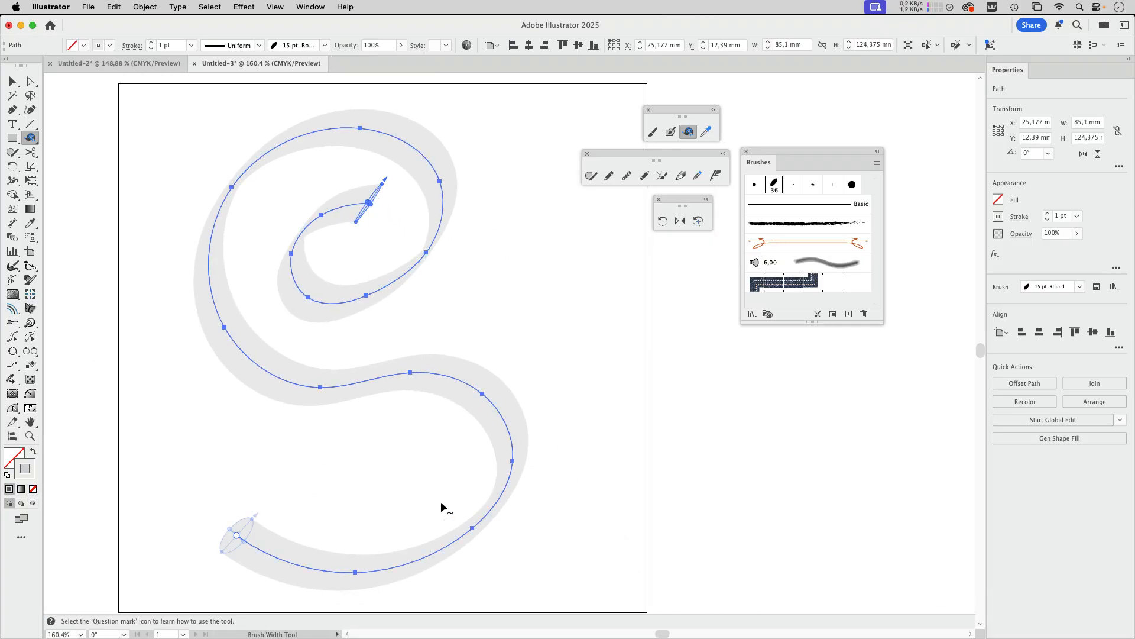
Step: Enlarge the brush tip at the S's lower end and add an enlarged width point on the upper bowl's left curve
click(252, 523)
drag(253, 523, 260, 515)
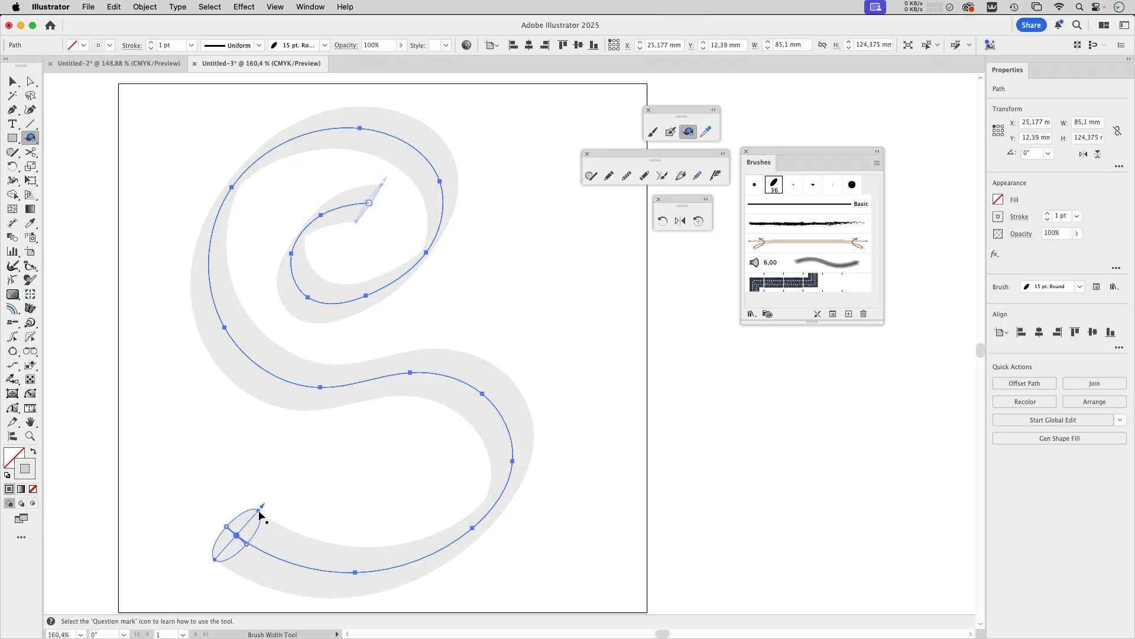
click(211, 286)
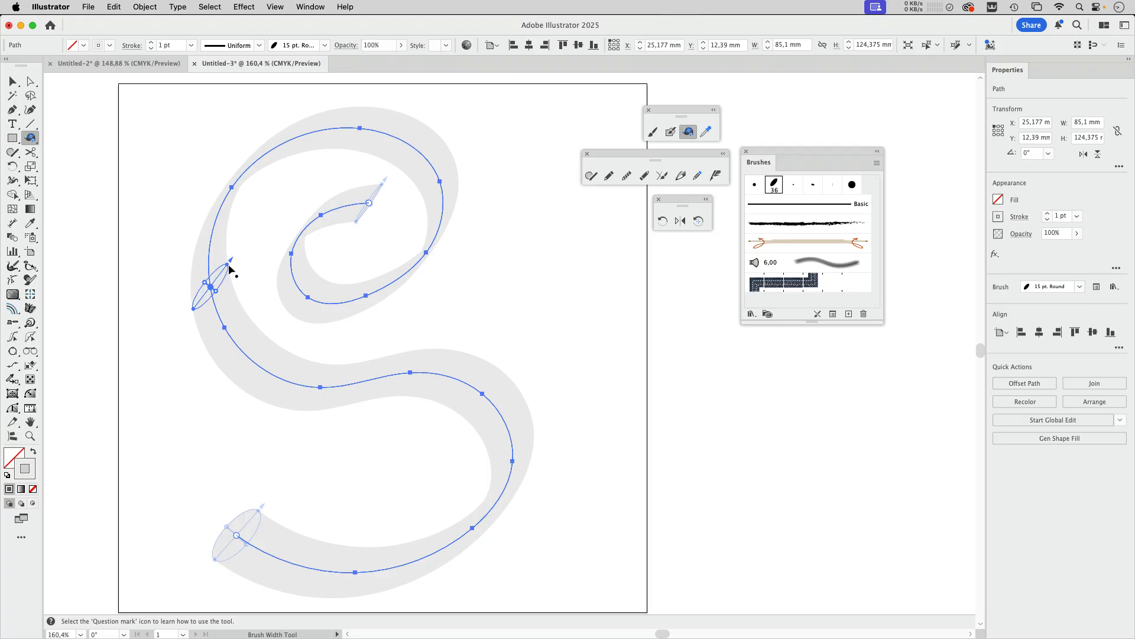
drag(229, 264, 240, 259)
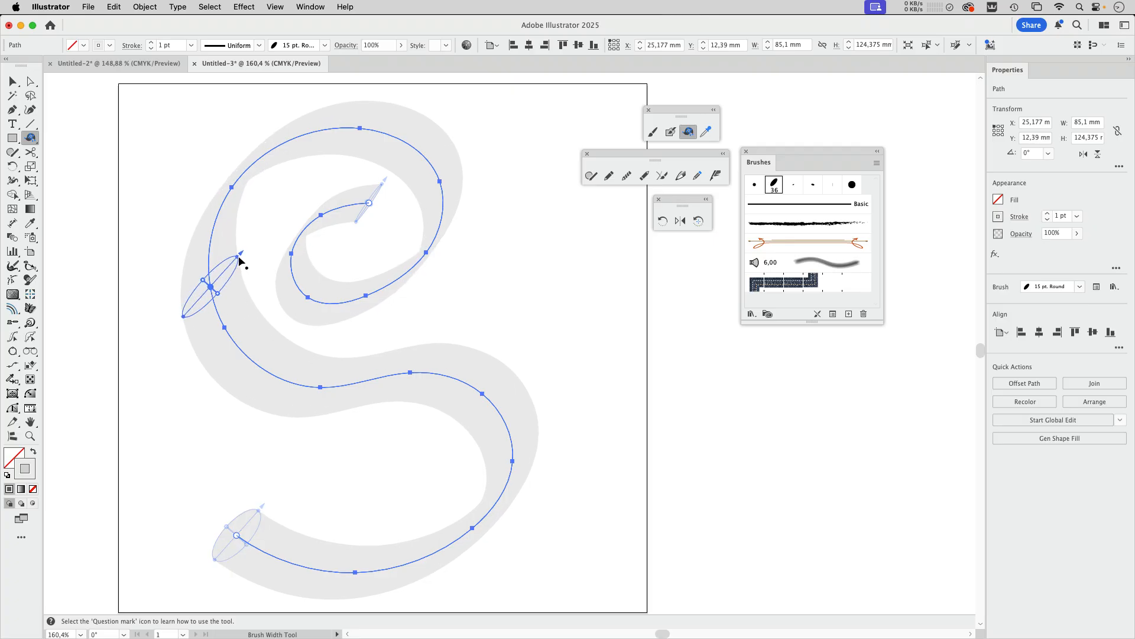
Step: Add a reduced width point at the middle of the S and an enlarged, nearly circular one on the lower bowl's right curve
click(361, 382)
drag(387, 356, 376, 374)
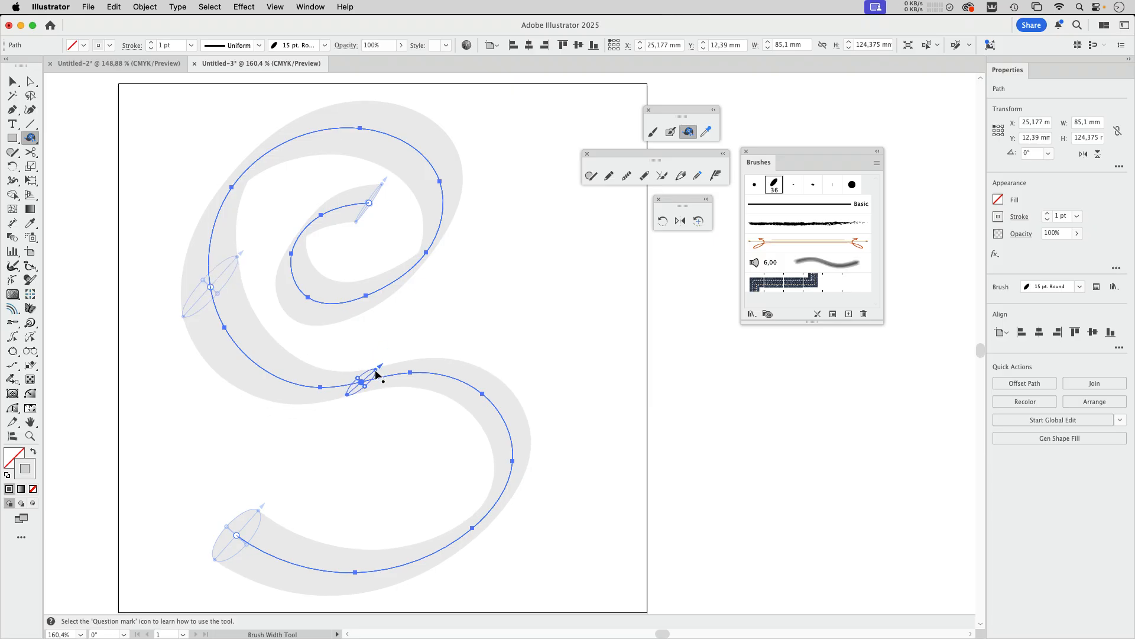
click(503, 418)
drag(521, 404, 534, 386)
drag(512, 435, 532, 447)
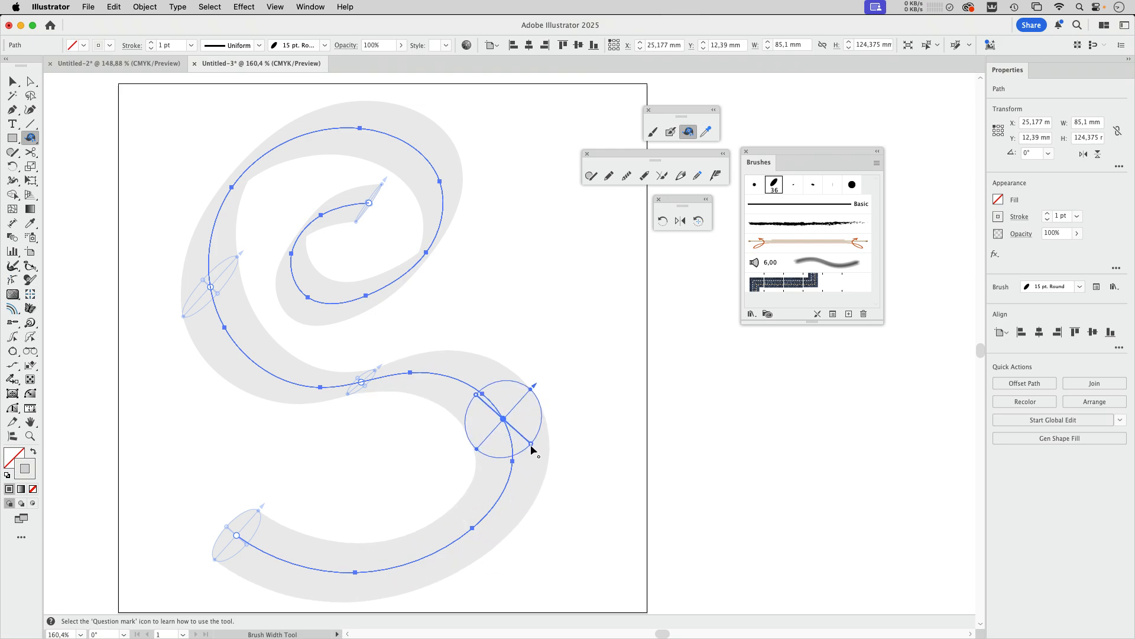
Step: Duplicate the upper bowl's left width point further down the path, towards the middle of the S
click(211, 289)
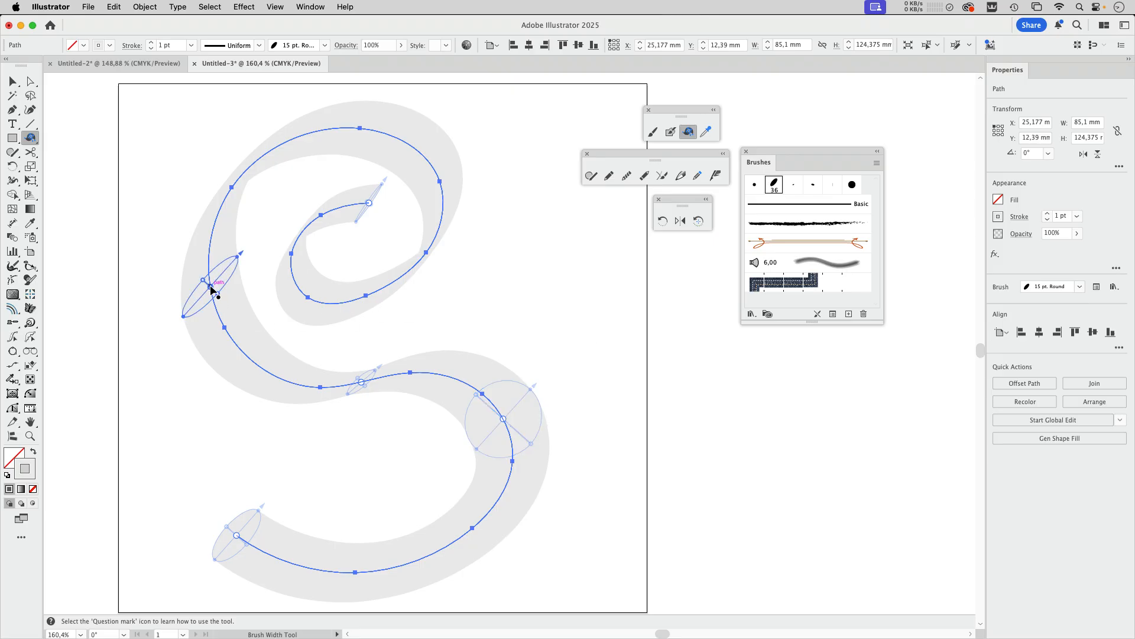
drag(211, 289, 254, 366)
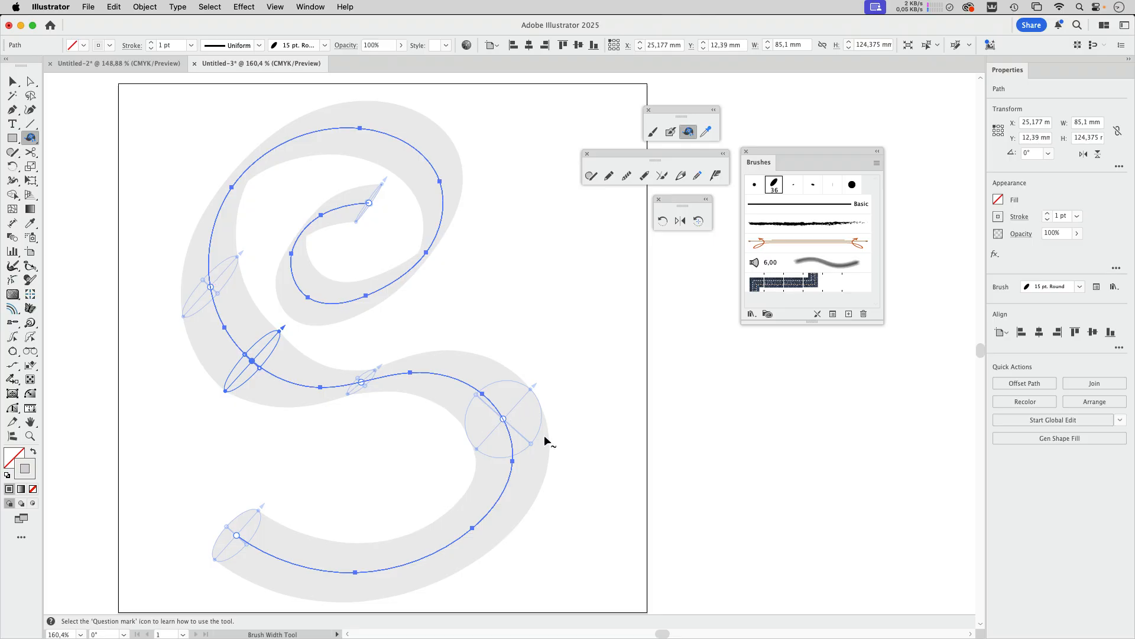
Step: Move the lower bowl's right width point down along the path, then flatten and rotate its brush tip
click(504, 419)
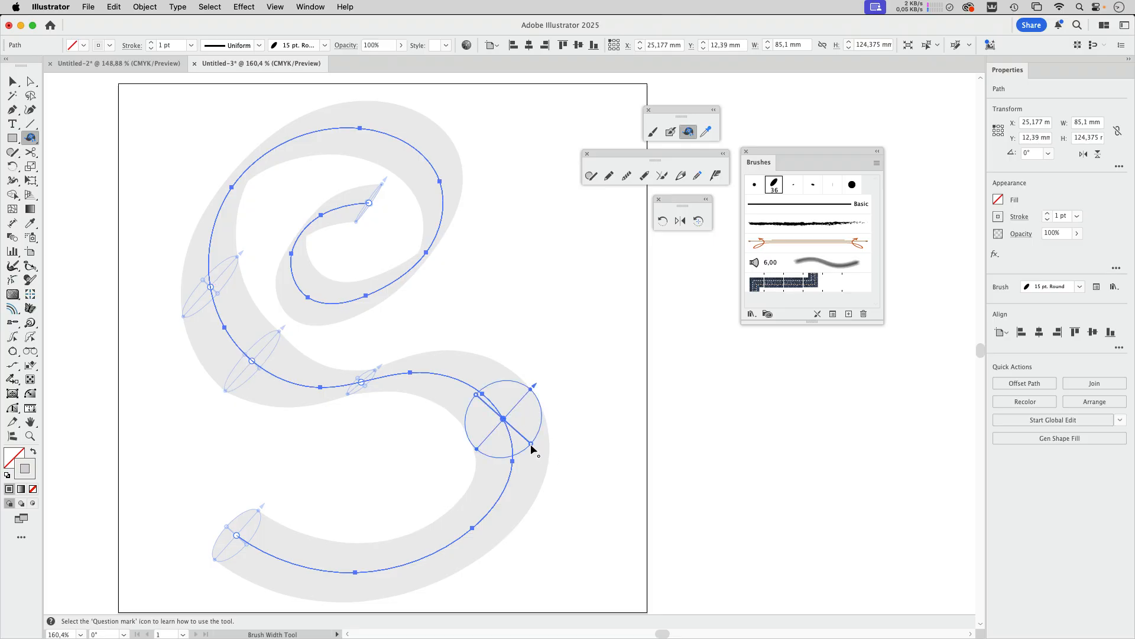
mouse_move(531, 443)
mouse_down()
mouse_move(511, 429)
mouse_move(516, 451)
mouse_move(489, 506)
mouse_move(425, 551)
mouse_move(495, 515)
mouse_move(507, 453)
mouse_move(461, 553)
mouse_move(431, 559)
mouse_move(520, 496)
mouse_move(504, 409)
mouse_move(532, 496)
mouse_move(499, 473)
mouse_move(507, 414)
mouse_move(516, 449)
mouse_move(468, 539)
mouse_move(518, 456)
mouse_move(446, 554)
mouse_move(523, 473)
mouse_move(525, 495)
mouse_move(499, 547)
mouse_move(464, 560)
mouse_up()
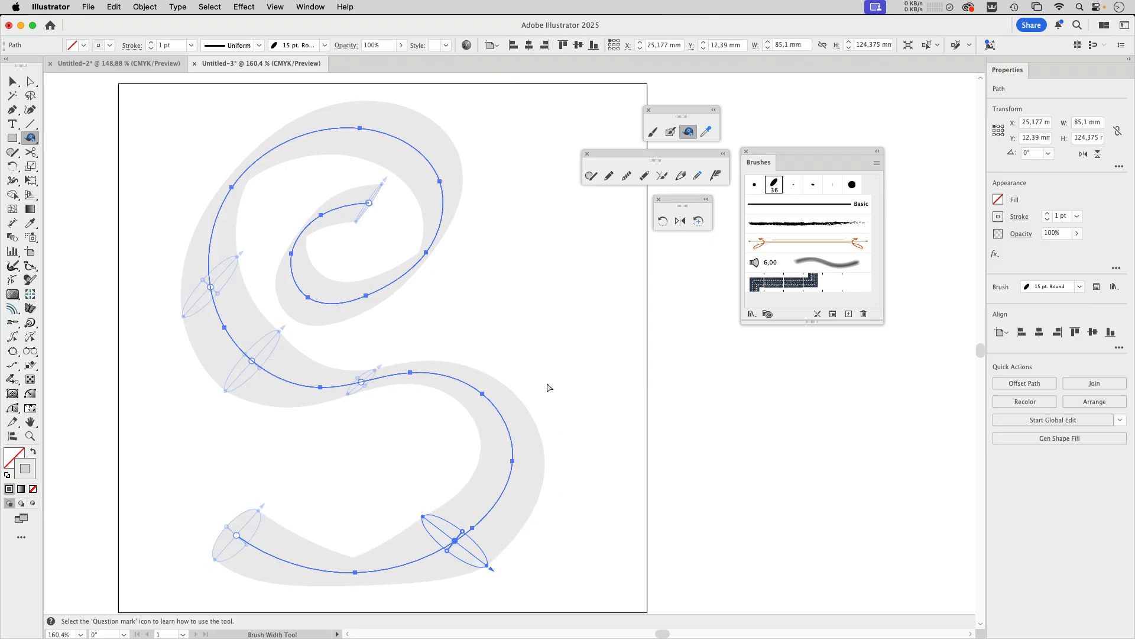
Step: Try rotating the whole S stroke clockwise with the standard Rotate tool and undo the rotation
drag(528, 299, 457, 363)
drag(559, 306, 385, 324)
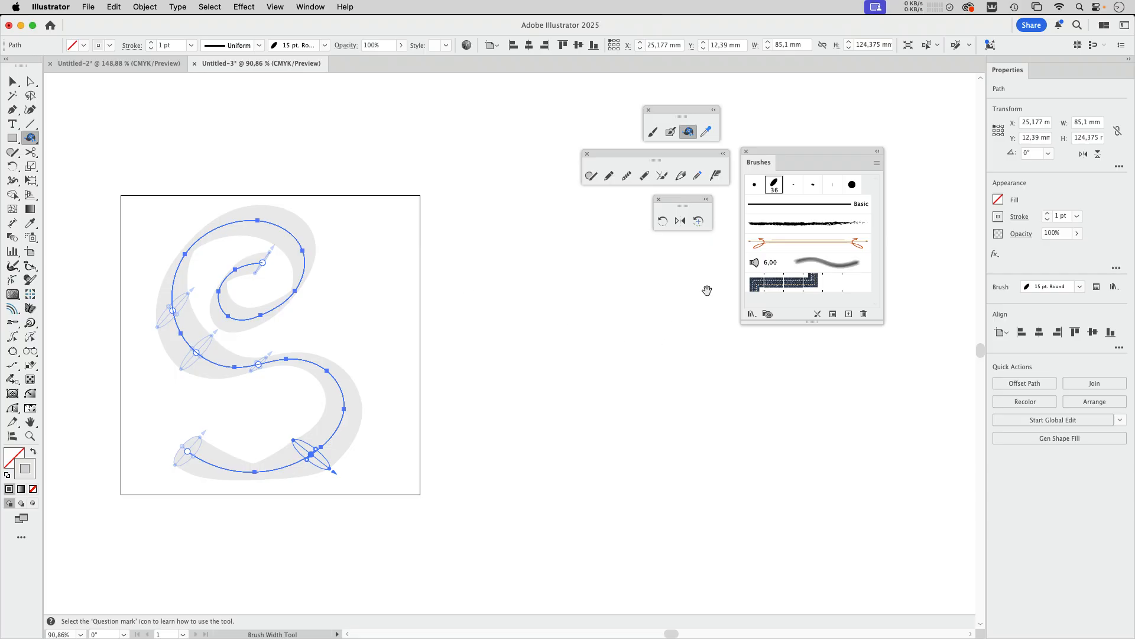
click(664, 222)
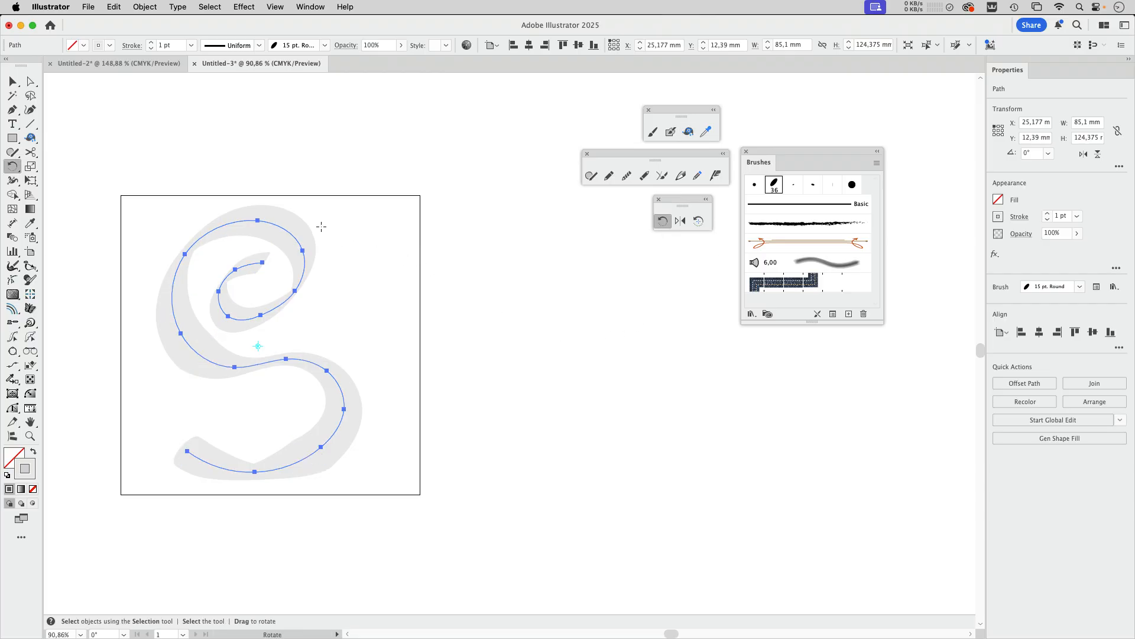
drag(324, 223, 370, 317)
key(super+z)
Step: Rotate the S stroke slightly clockwise about its centre with the Enhanced Rotate Tool
click(698, 221)
mouse_move(334, 224)
mouse_down()
mouse_move(380, 299)
mouse_move(385, 398)
mouse_move(367, 252)
mouse_move(330, 210)
mouse_move(393, 360)
mouse_move(358, 278)
mouse_move(340, 266)
mouse_move(398, 388)
mouse_move(330, 261)
mouse_move(355, 284)
mouse_move(350, 260)
mouse_up()
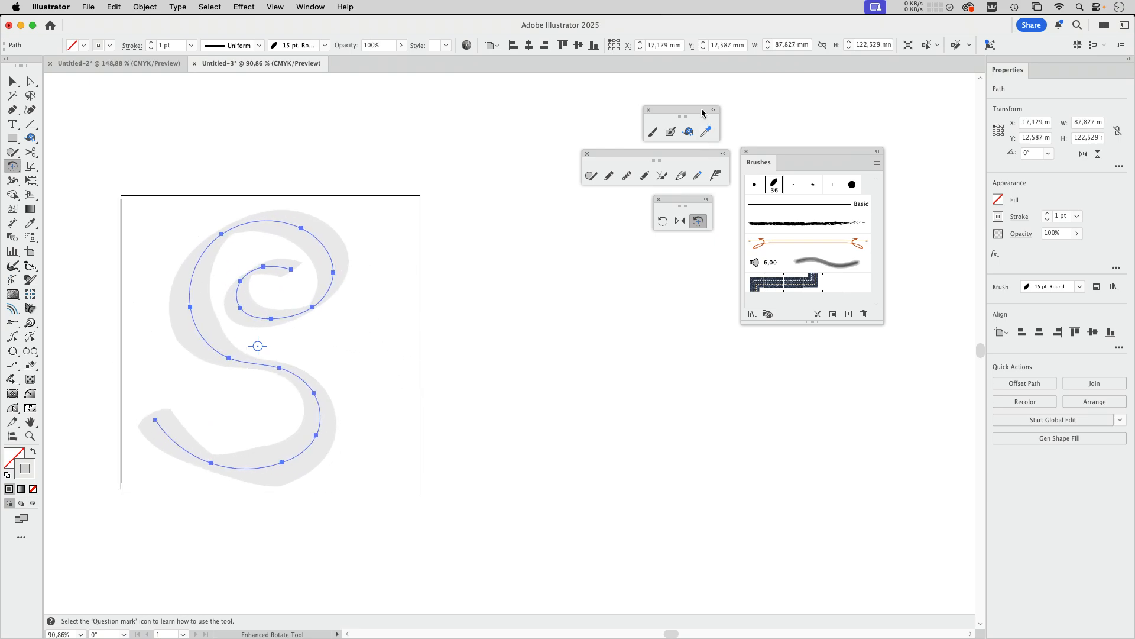
Step: Paint three wavy, S-like Paintbrush strokes side by side in the empty area to the right of the artboard
drag(705, 114, 541, 115)
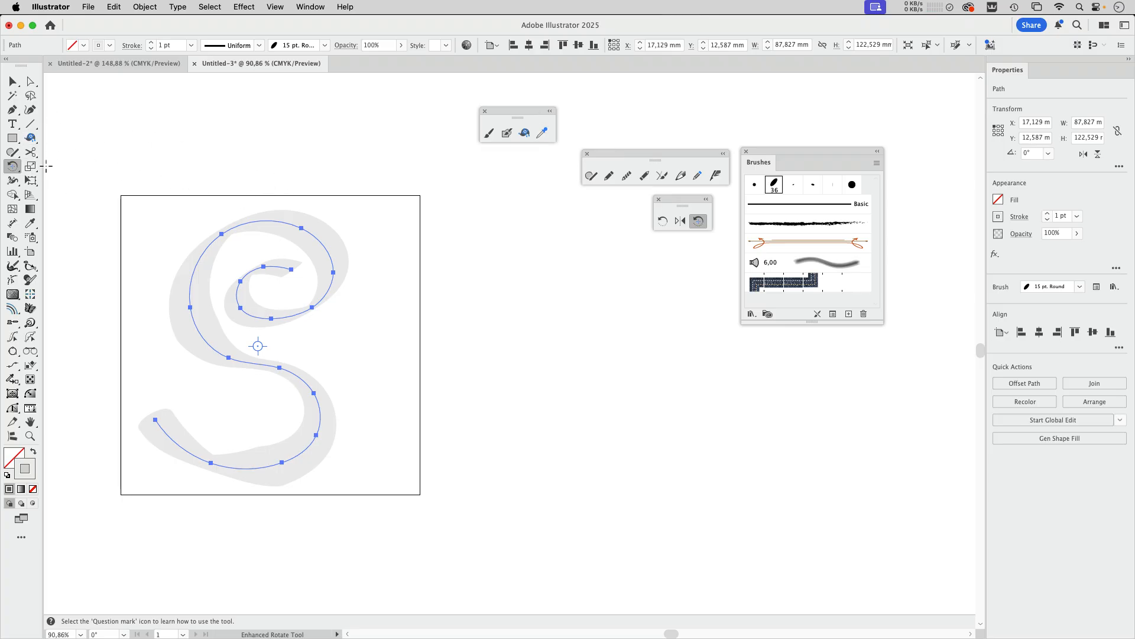
click(35, 139)
drag(35, 140, 62, 143)
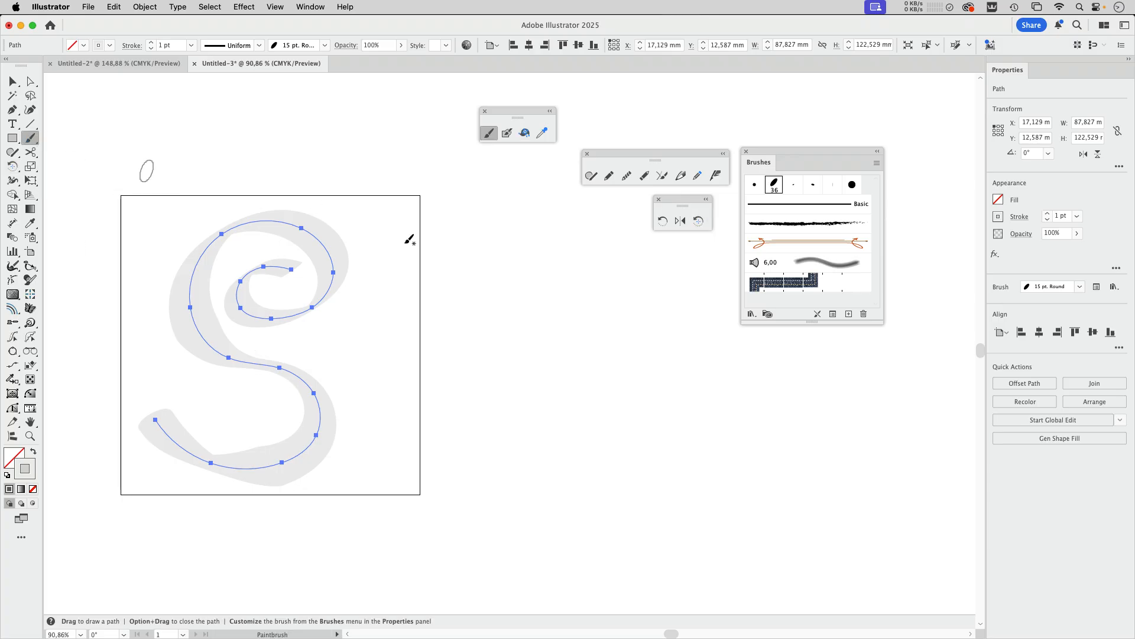
mouse_move(601, 276)
mouse_down()
mouse_move(522, 349)
mouse_move(514, 472)
mouse_move(551, 510)
mouse_up()
drag(698, 306, 709, 577)
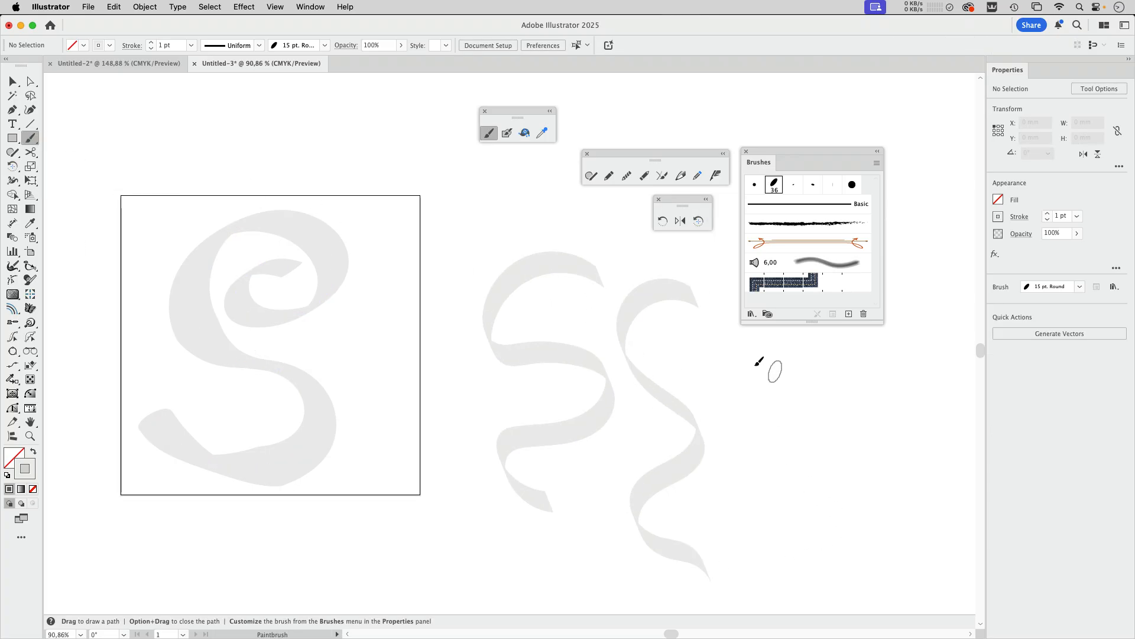
drag(769, 363, 760, 598)
Step: Apply the S stroke's brush width profile to the three new wavy strokes with the PropDropper Tool
click(15, 85)
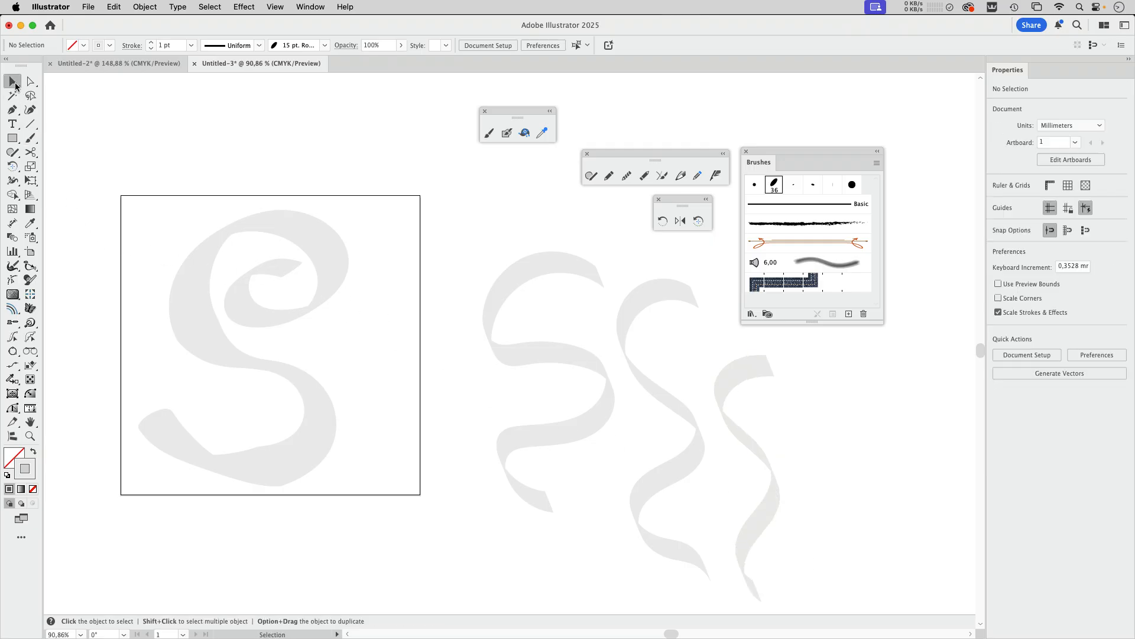
drag(426, 403, 827, 514)
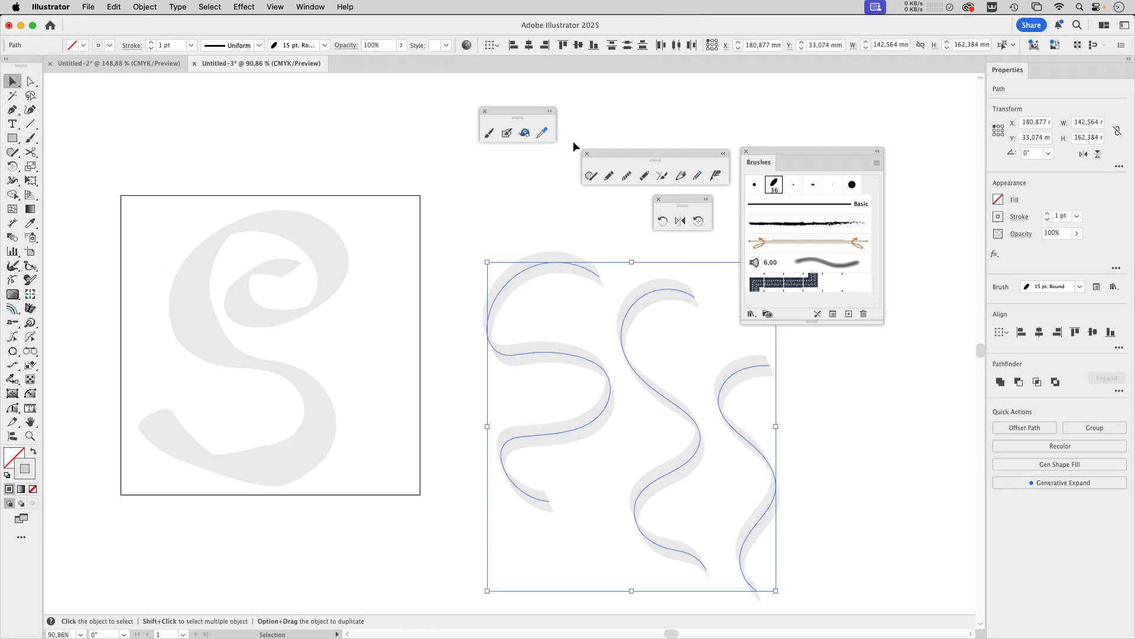
click(542, 133)
click(321, 239)
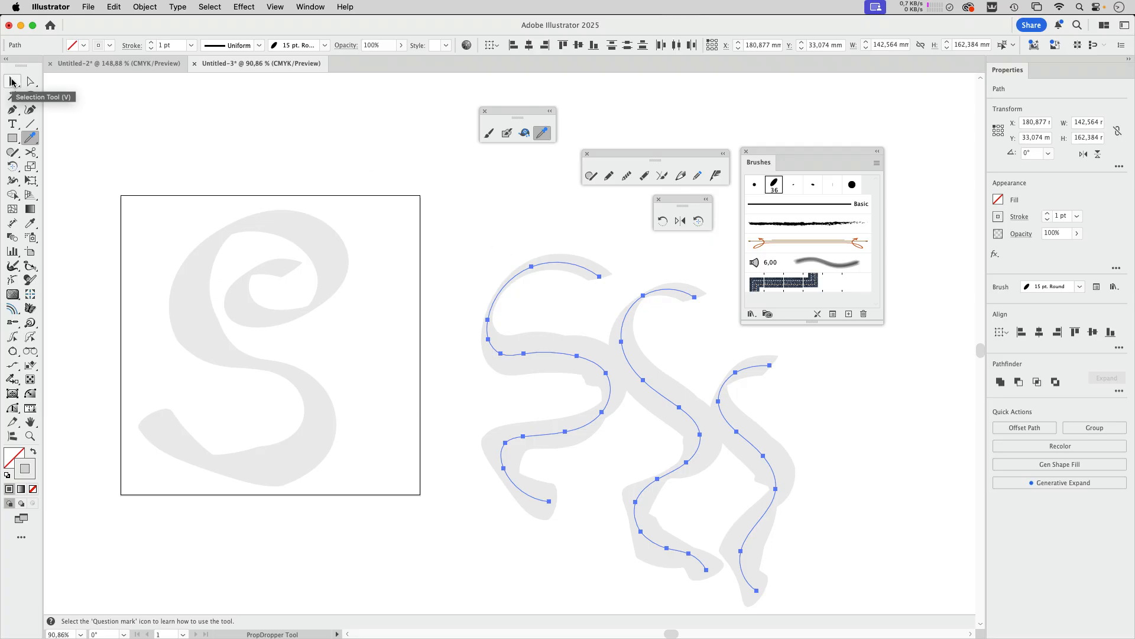
click(13, 82)
click(450, 304)
Step: Draw a long winding path between the S and the wavy strokes with the Enhanced Pencil Tool, based on the S's appearance
scroll(445, 375, down, 2)
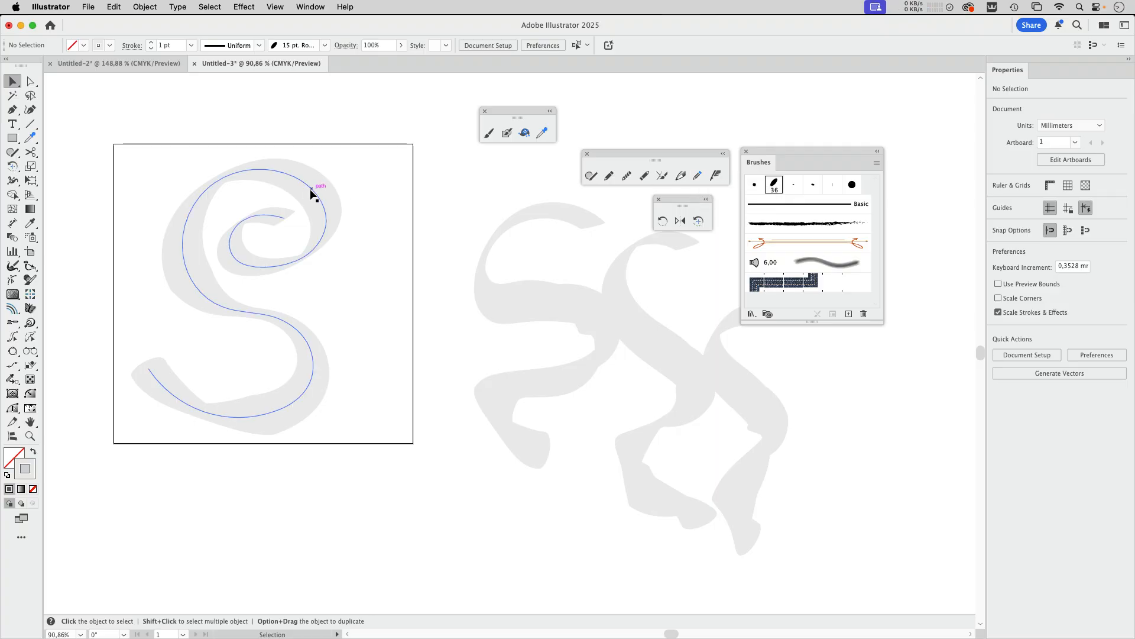
click(312, 189)
click(698, 180)
mouse_move(455, 192)
mouse_down()
mouse_move(375, 261)
mouse_move(357, 464)
mouse_move(324, 582)
mouse_up()
mouse_move(402, 590)
mouse_down()
mouse_move(488, 483)
mouse_move(534, 525)
mouse_up()
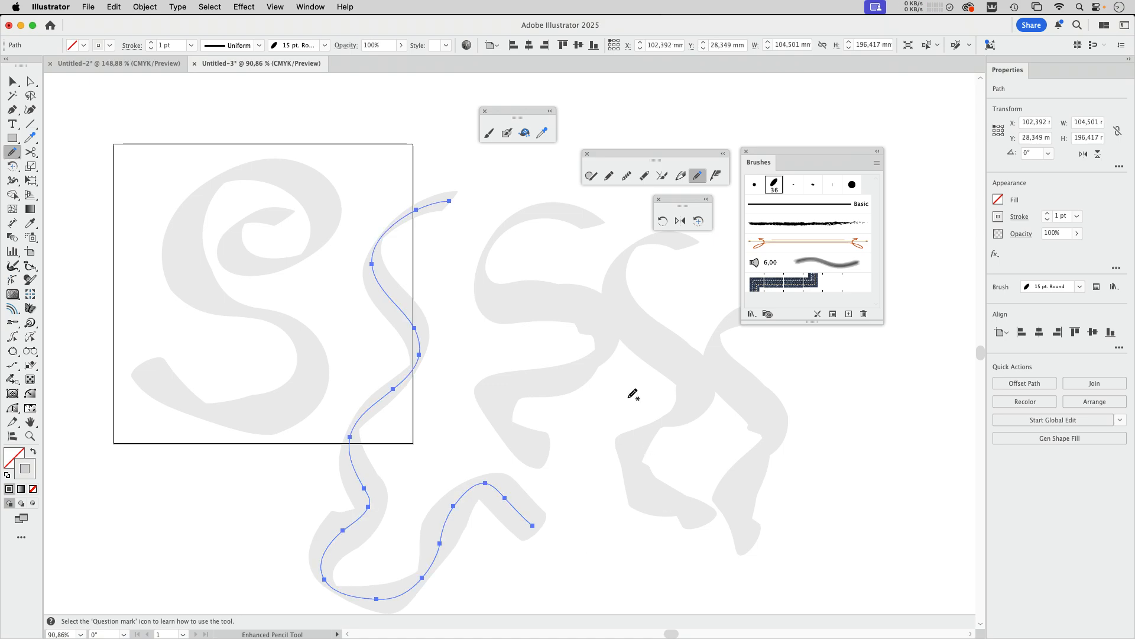
Step: Open the New Art Has Basic Appearance option for the Pencil tool and draw a wavy path down the artboard's left edge
click(610, 177)
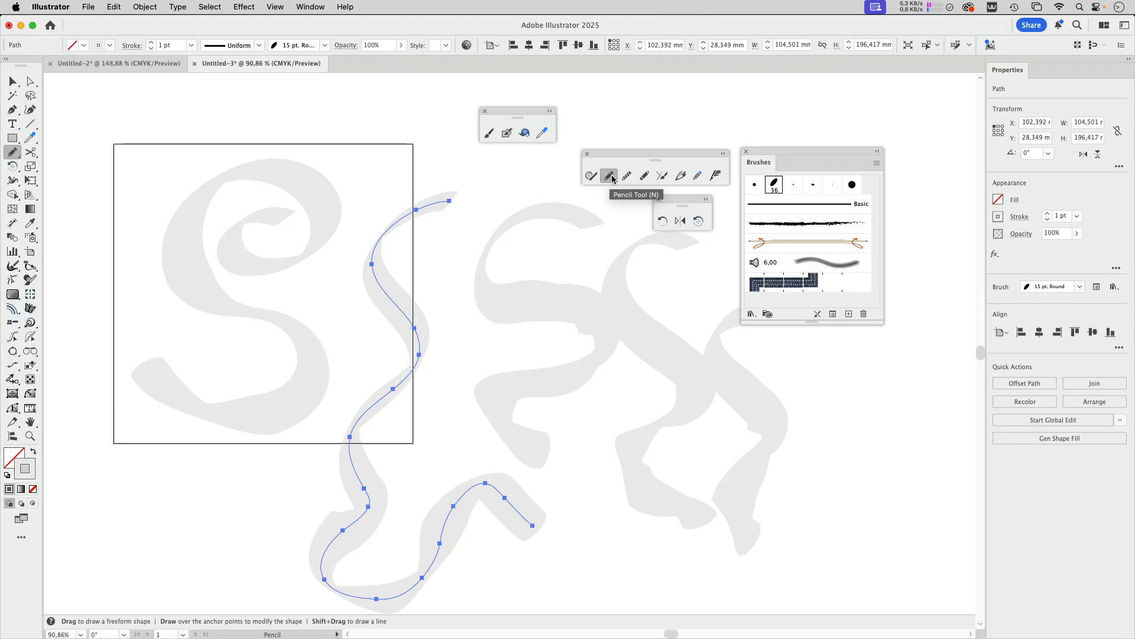
click(1116, 268)
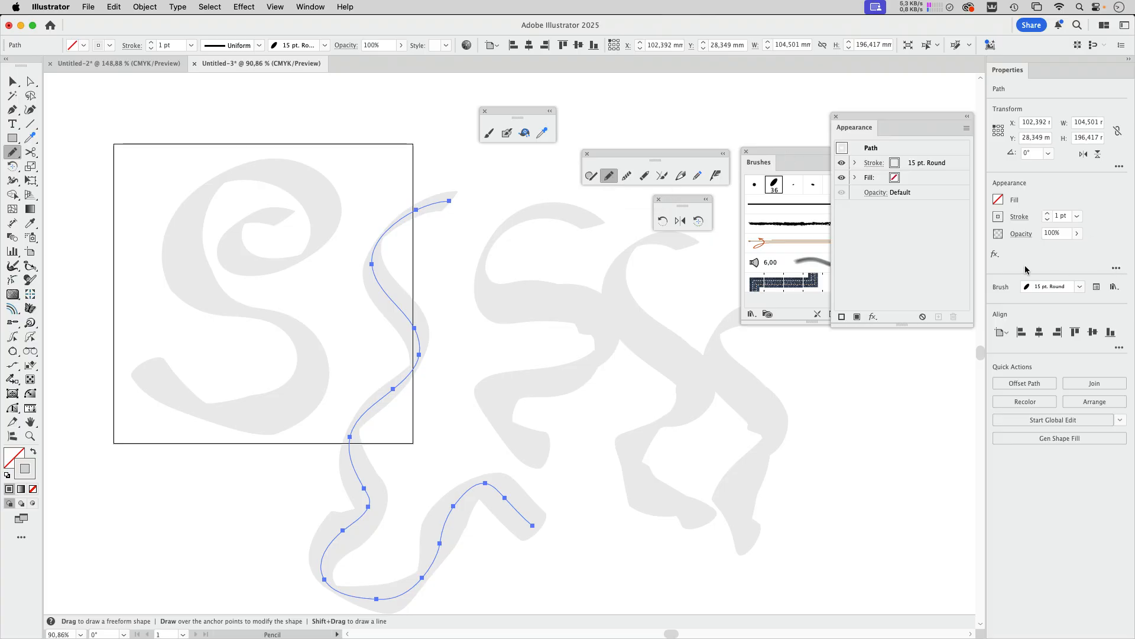
click(967, 128)
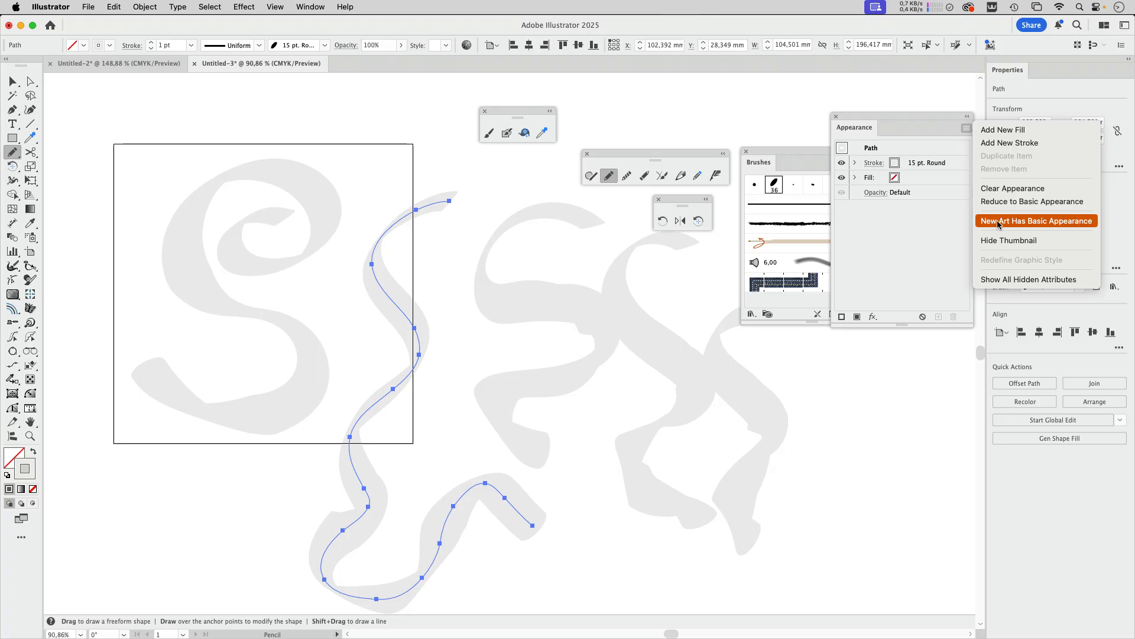
click(1093, 222)
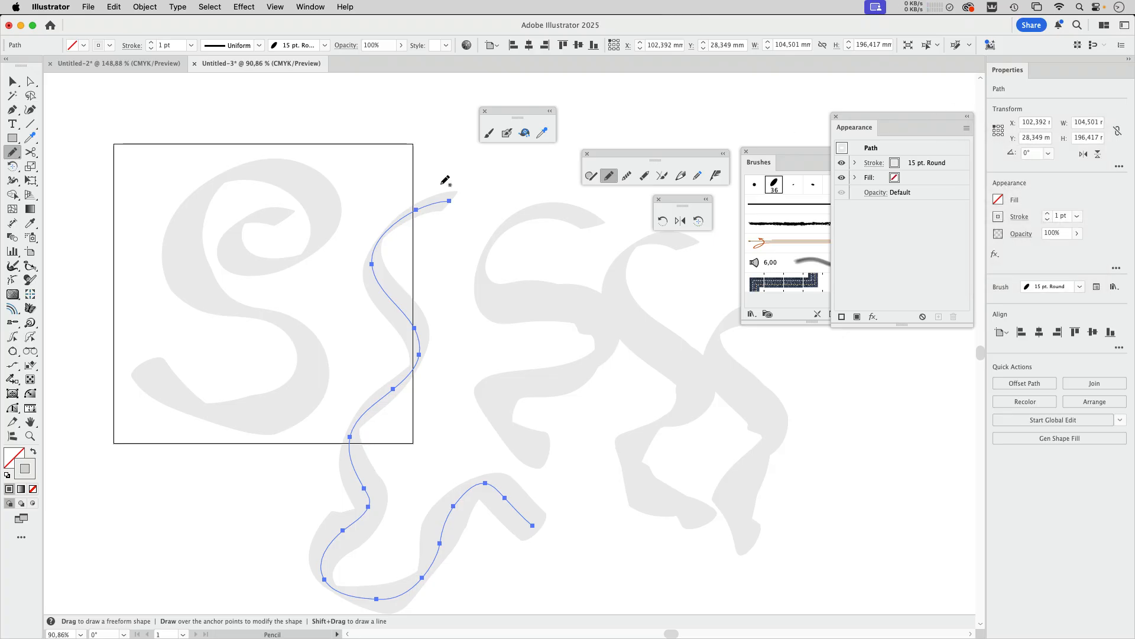
mouse_move(150, 134)
mouse_down()
mouse_move(88, 208)
mouse_move(110, 315)
mouse_move(61, 416)
mouse_move(110, 524)
mouse_move(178, 551)
mouse_up()
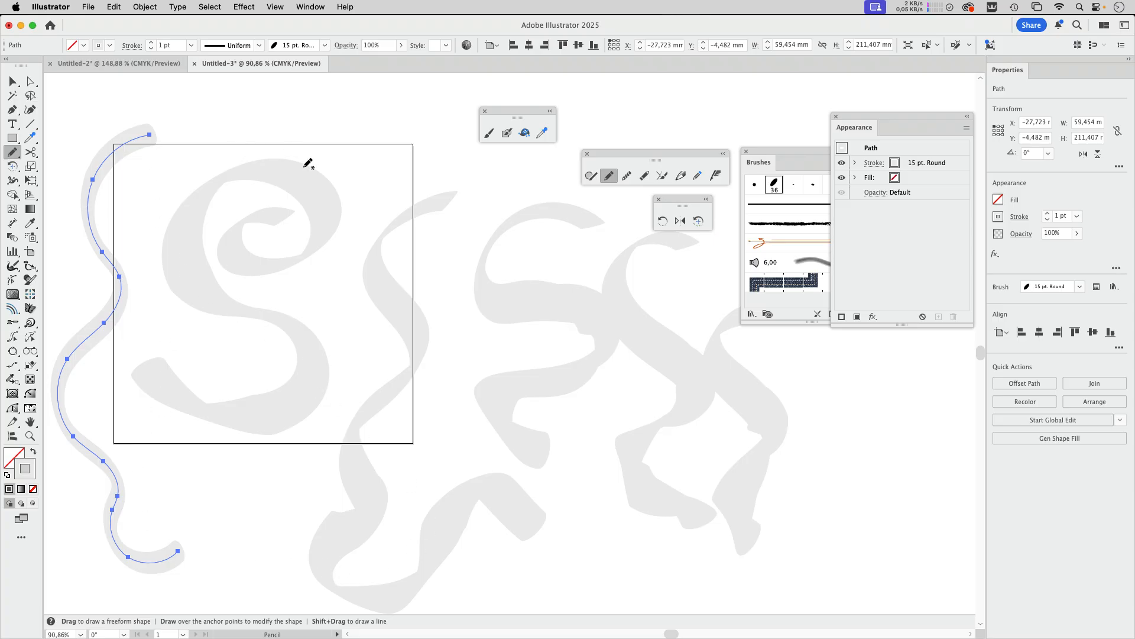
key(v)
click(306, 122)
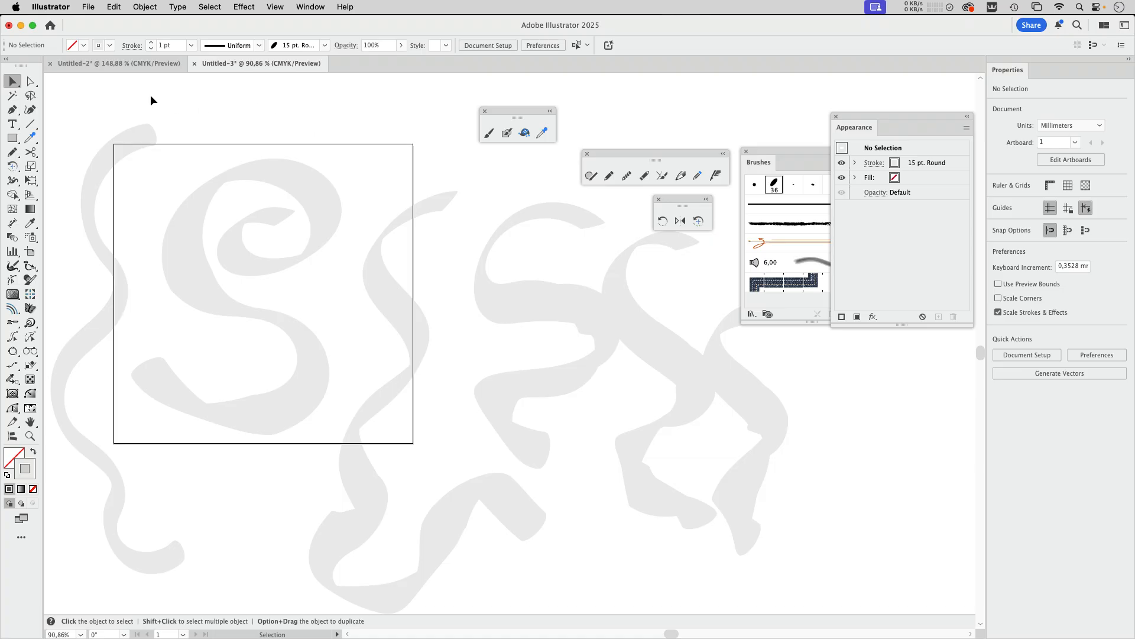
Step: Switch to the Untitled-2 document and draw a wide rectangle about 85.7 × 23.7 mm across the top of the keyboard photo
click(124, 65)
drag(484, 284, 291, 279)
drag(518, 117, 659, 98)
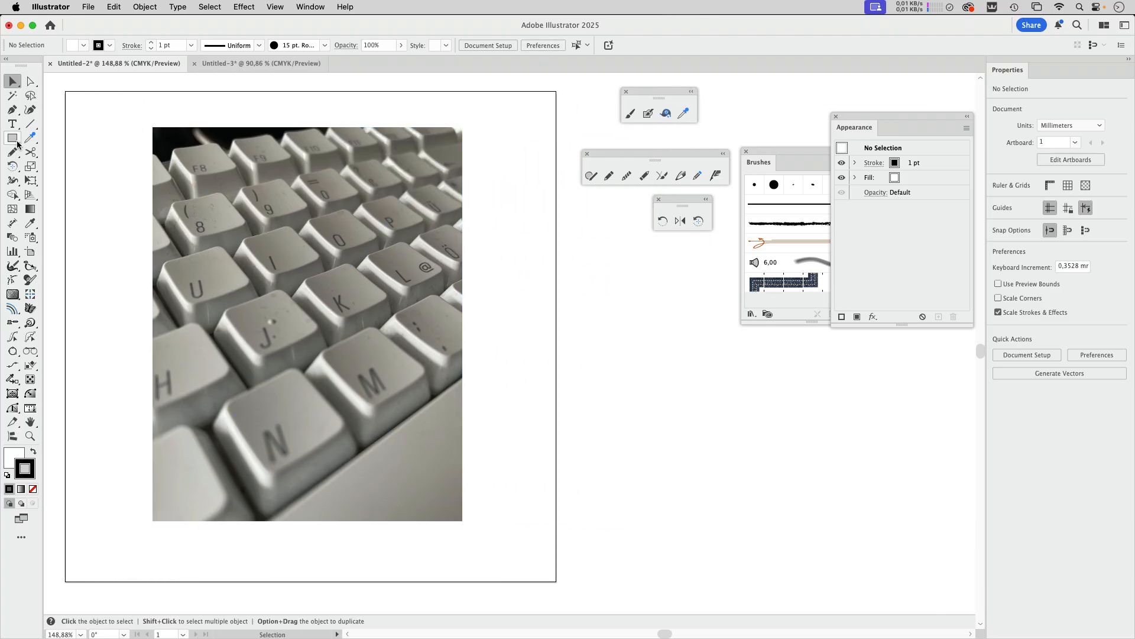
click(13, 139)
drag(164, 135, 446, 213)
click(12, 81)
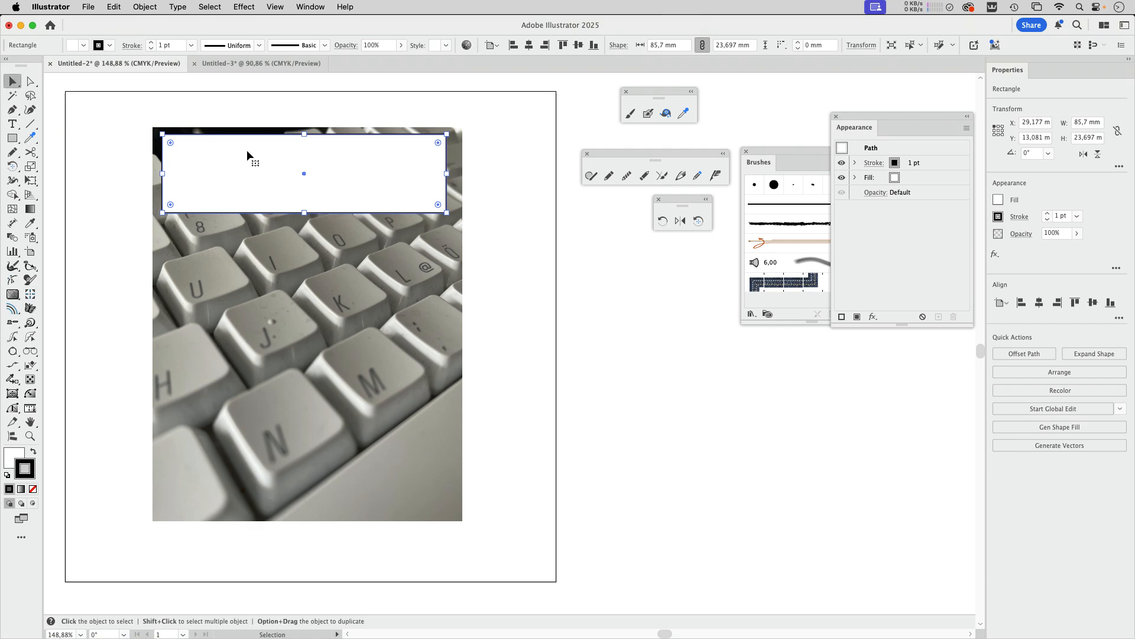
Step: Duplicate the rectangle directly below itself three times to make a gapless stack of four
drag(248, 151, 244, 231)
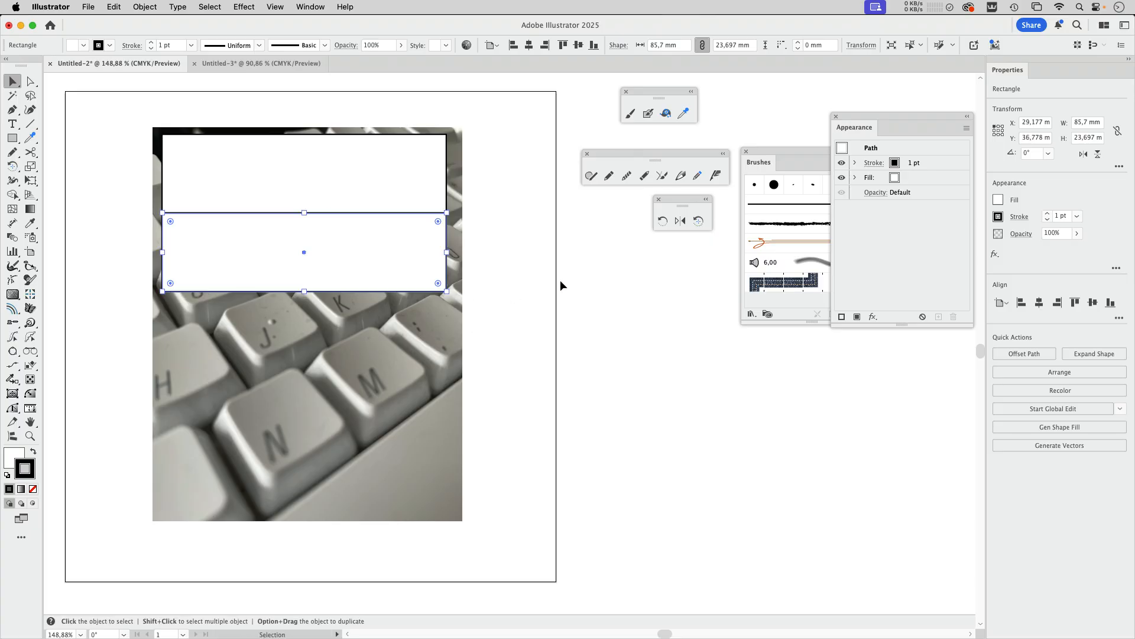
key(super+d)
key(super+d)
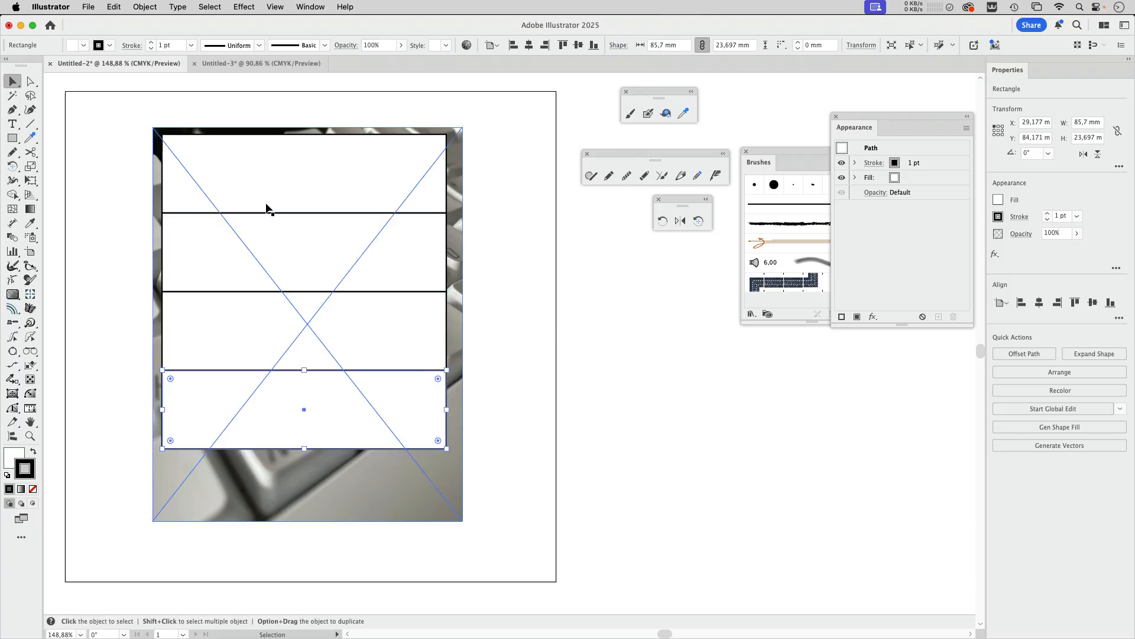
Step: Clip the keyboard photo with each of the four rectangles using the clipping mask command Repeat Make
drag(98, 146, 537, 434)
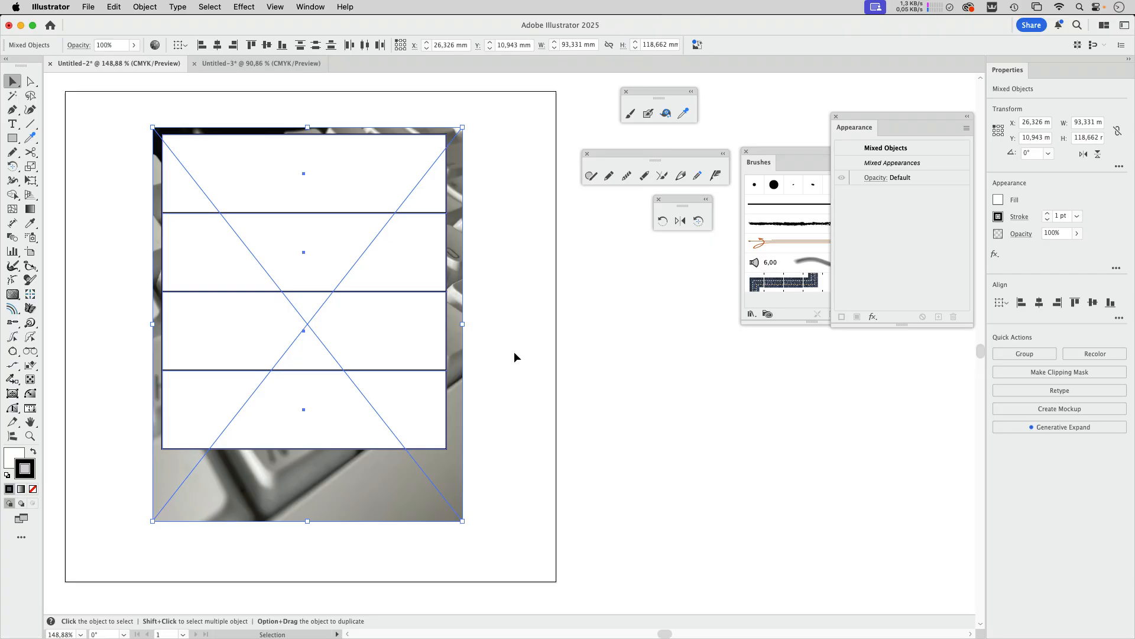
click(526, 298)
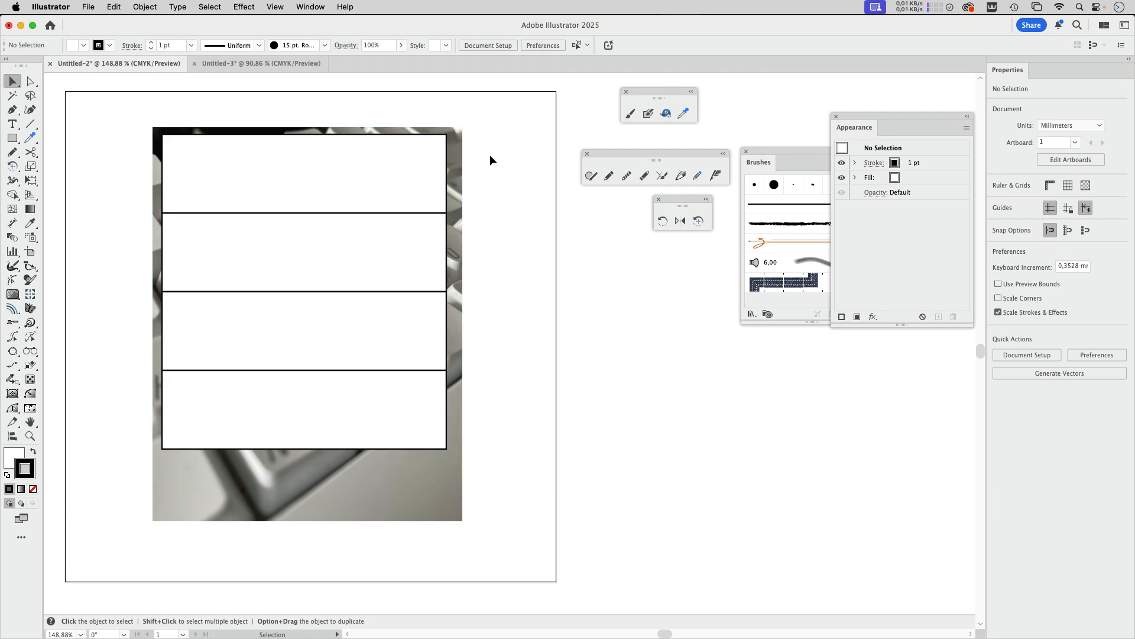
drag(500, 151, 208, 530)
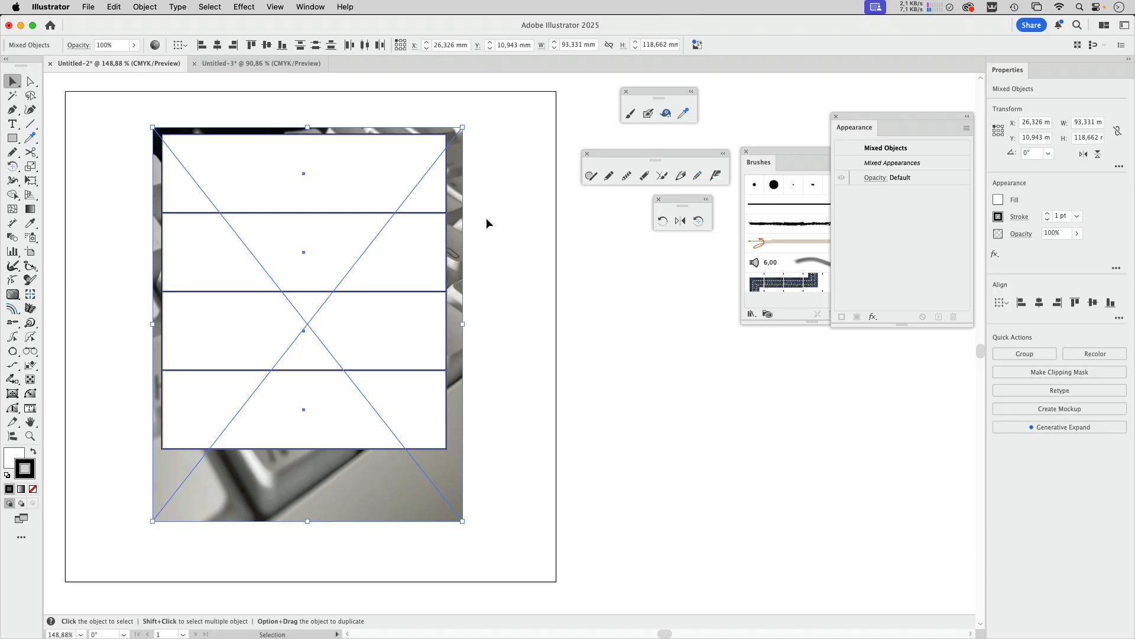
click(145, 8)
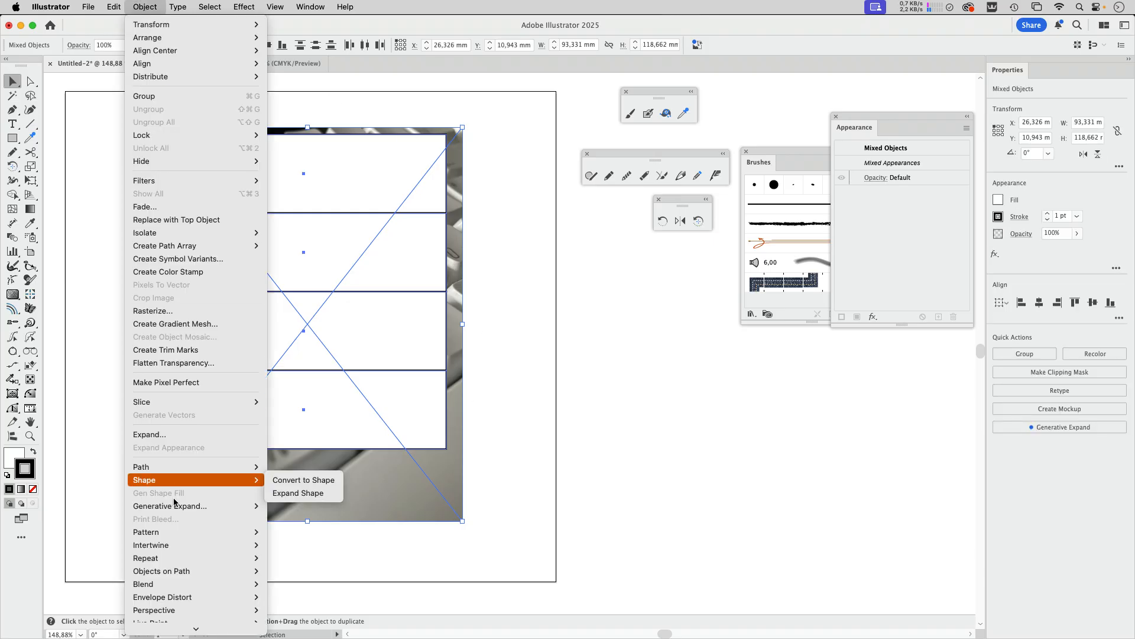
mouse_move(191, 570)
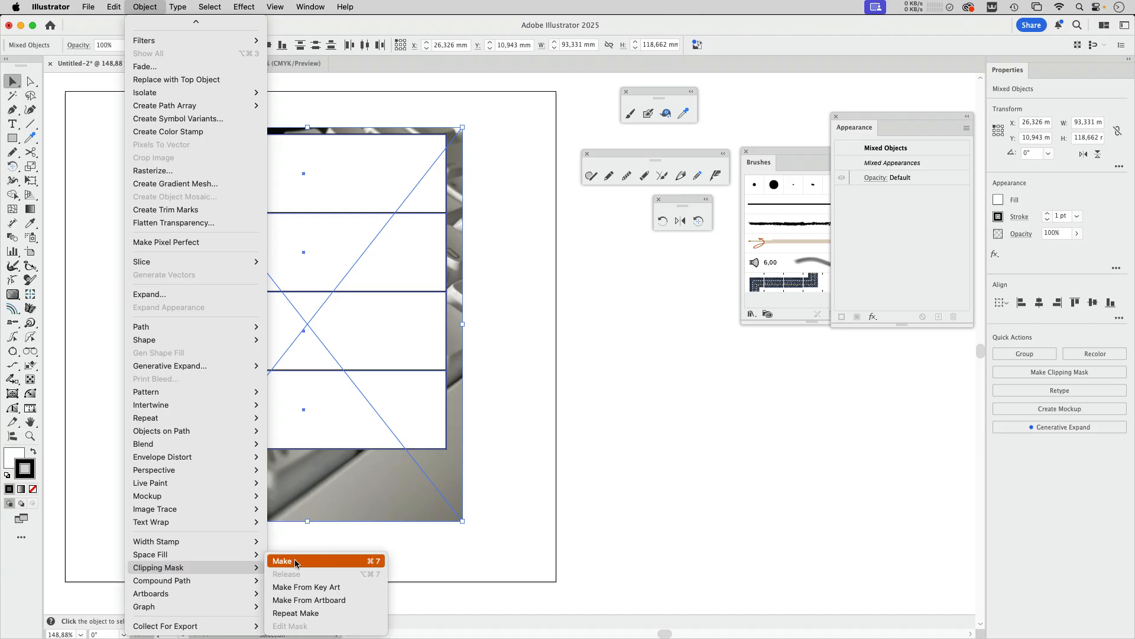
click(357, 613)
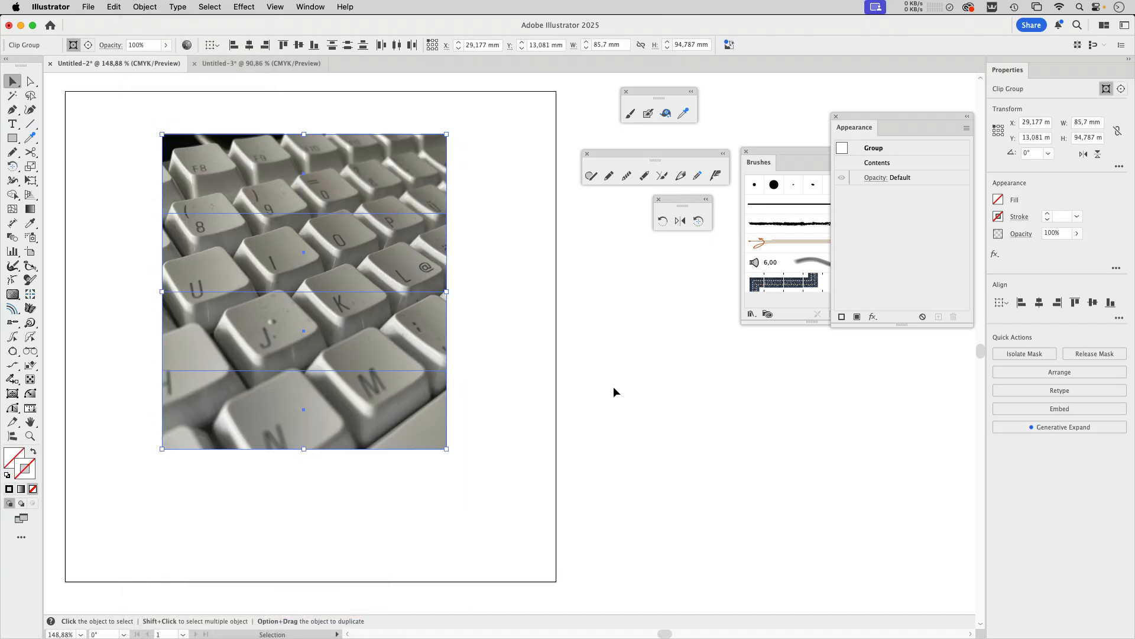
click(613, 388)
Step: Spread the four clipped photo strips apart into a horizontally staggered stack with narrow gaps between them
drag(403, 431, 422, 509)
drag(434, 341, 531, 386)
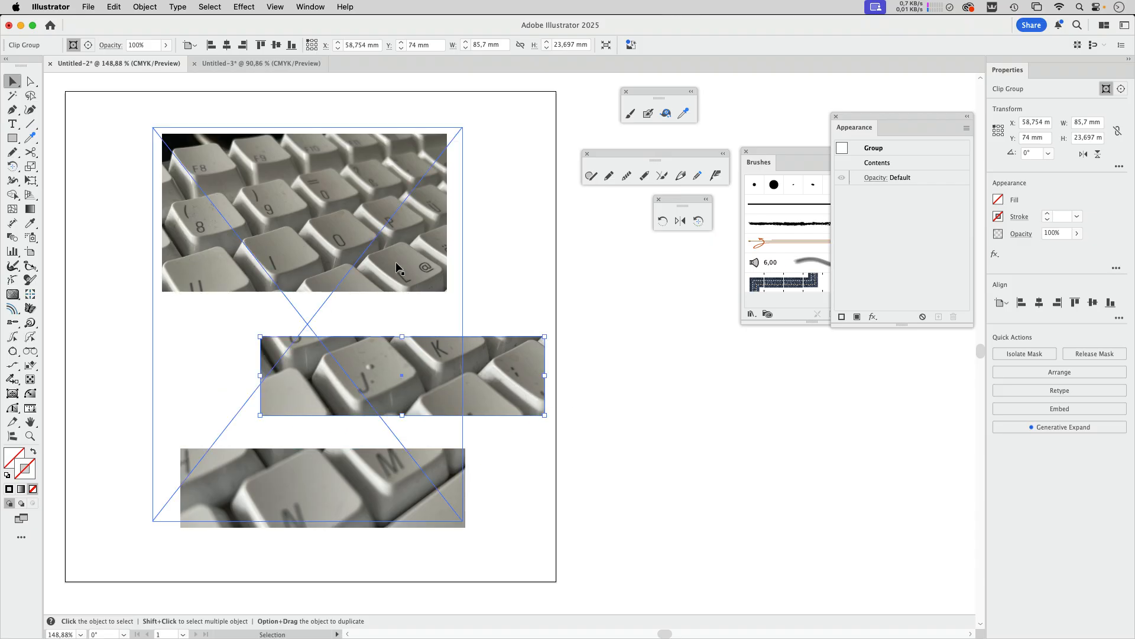
drag(396, 267, 300, 290)
drag(338, 172, 410, 141)
drag(292, 271, 342, 218)
drag(373, 352, 321, 287)
drag(347, 458, 312, 366)
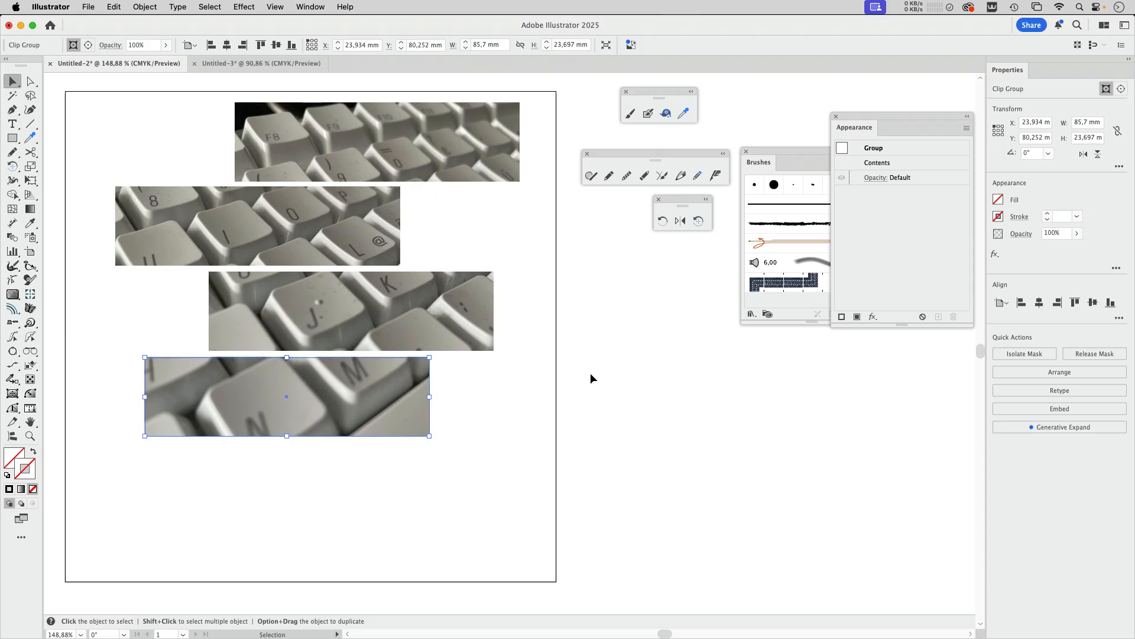
click(183, 83)
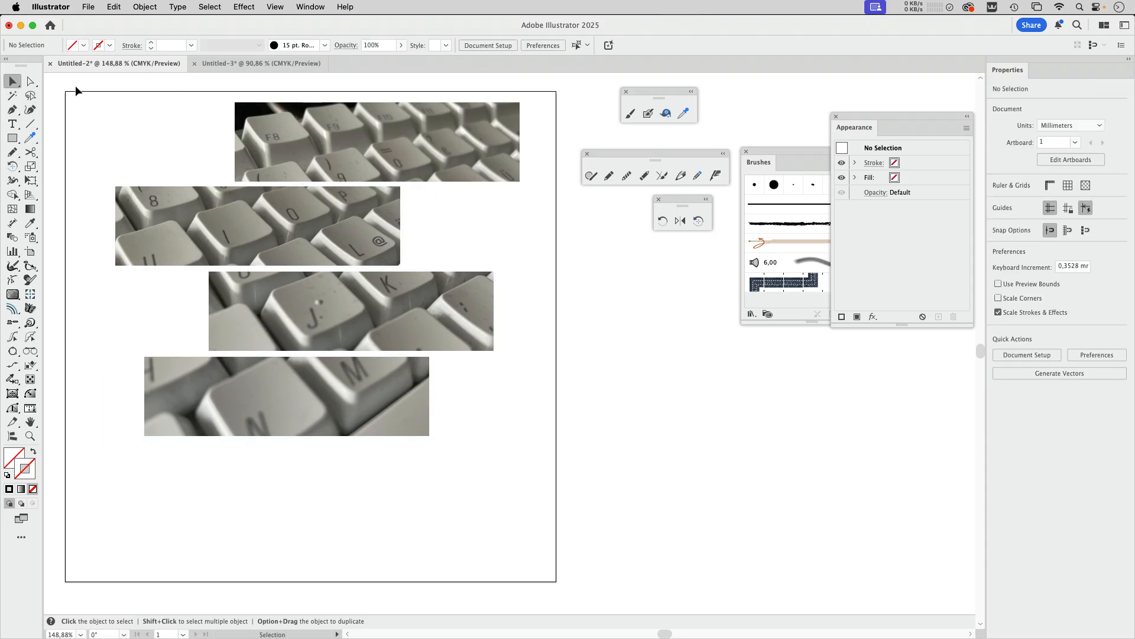
Step: Create a separate artboard from each of the four photo strips and inspect the artboards with the Artboard tool
drag(76, 91, 602, 515)
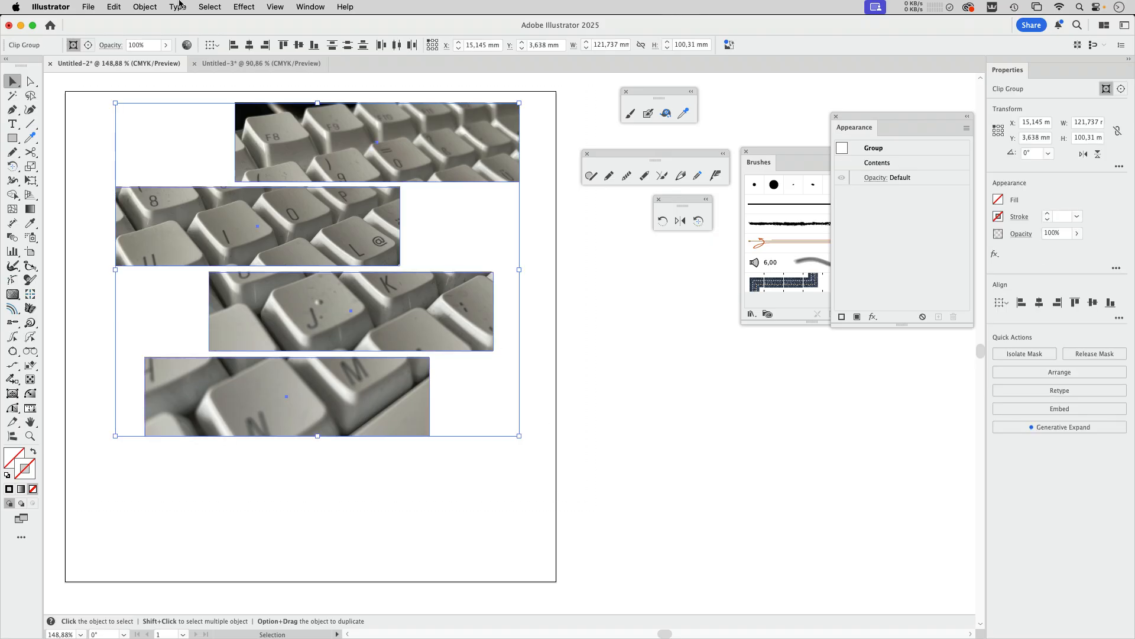
click(145, 7)
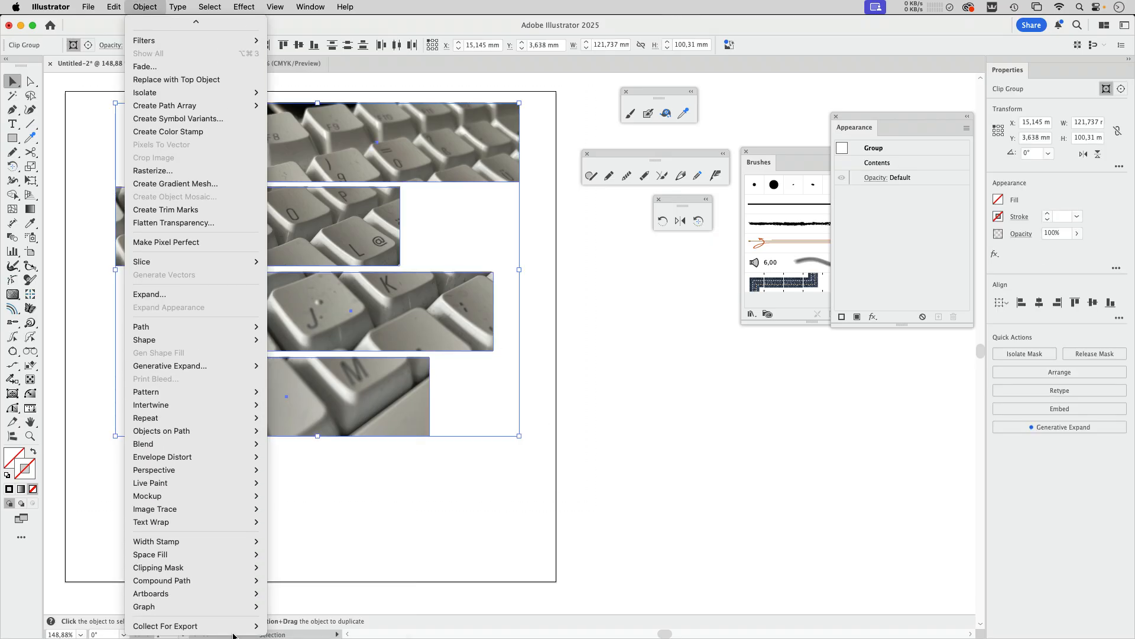
mouse_move(179, 596)
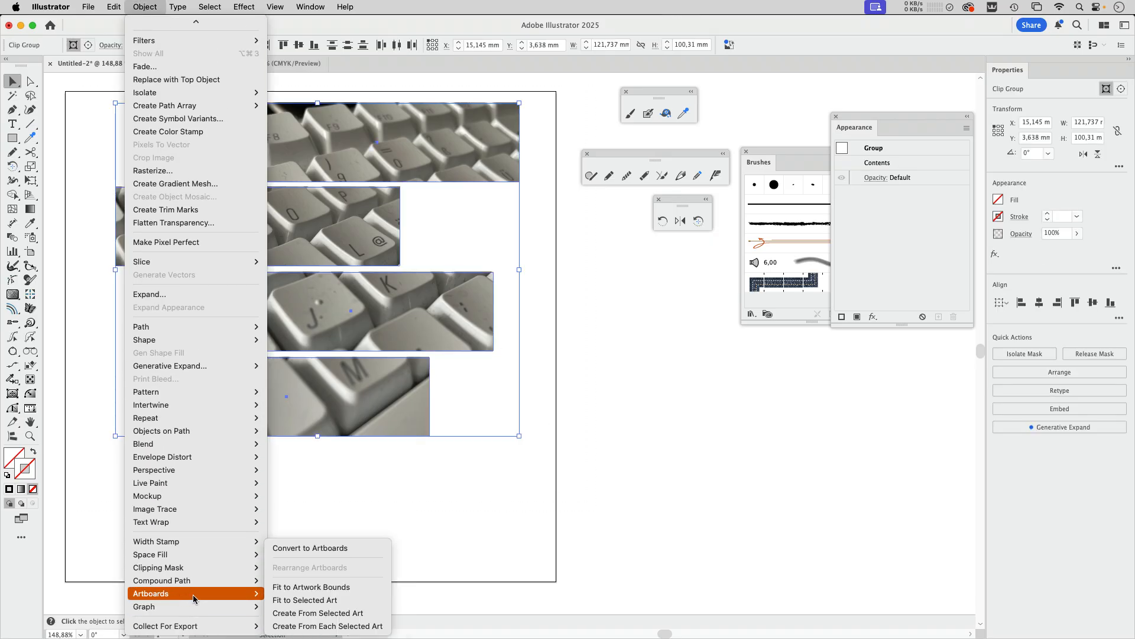
click(360, 615)
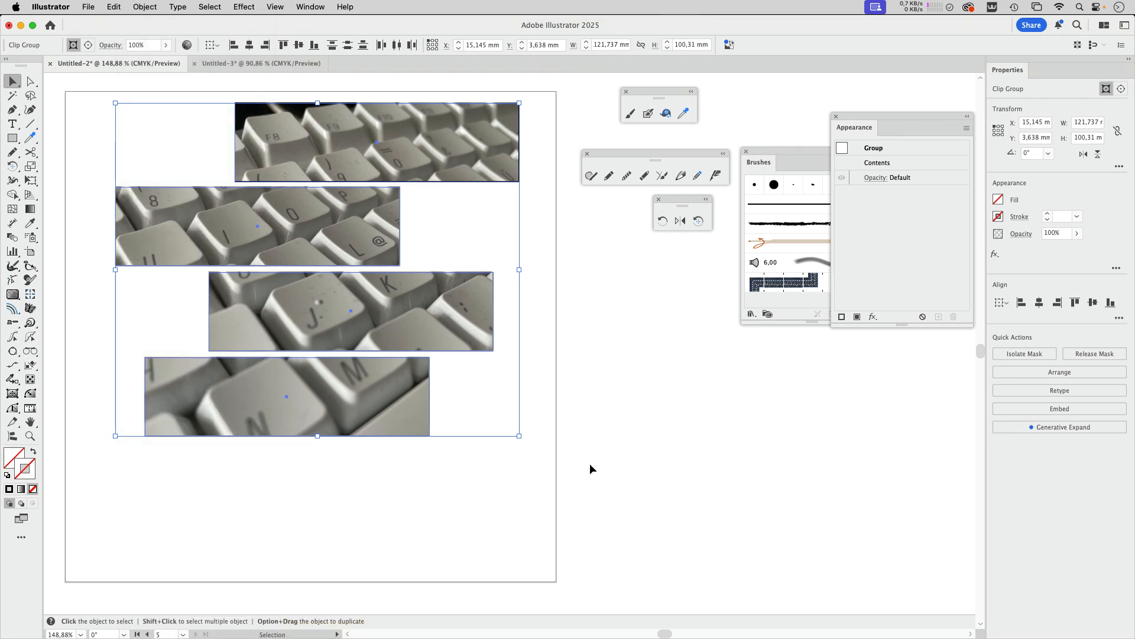
click(591, 463)
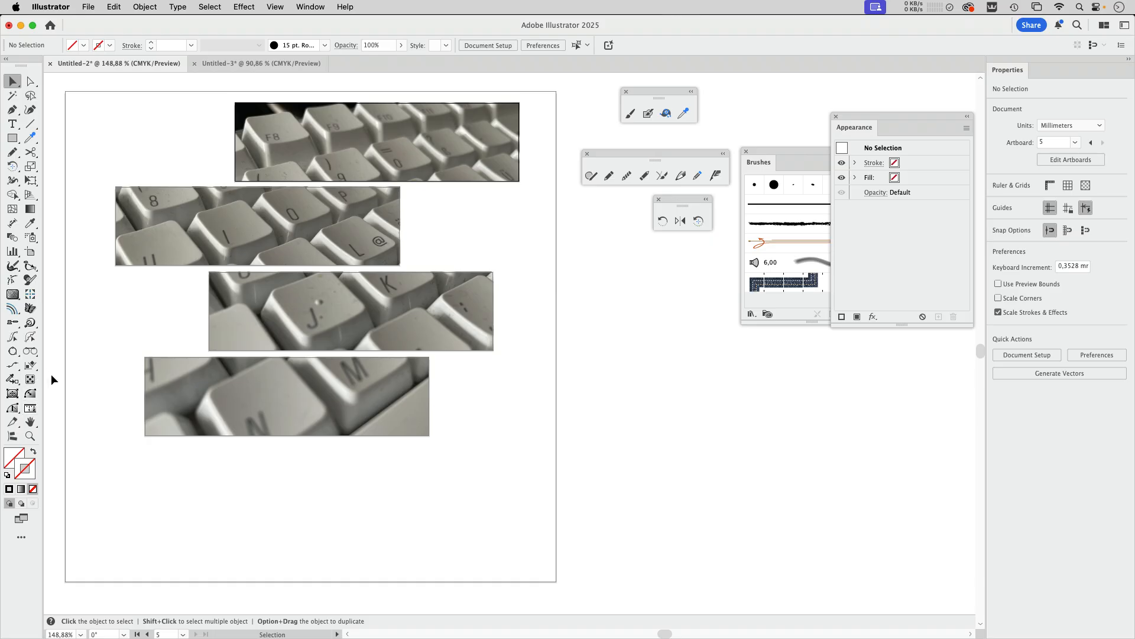
click(30, 252)
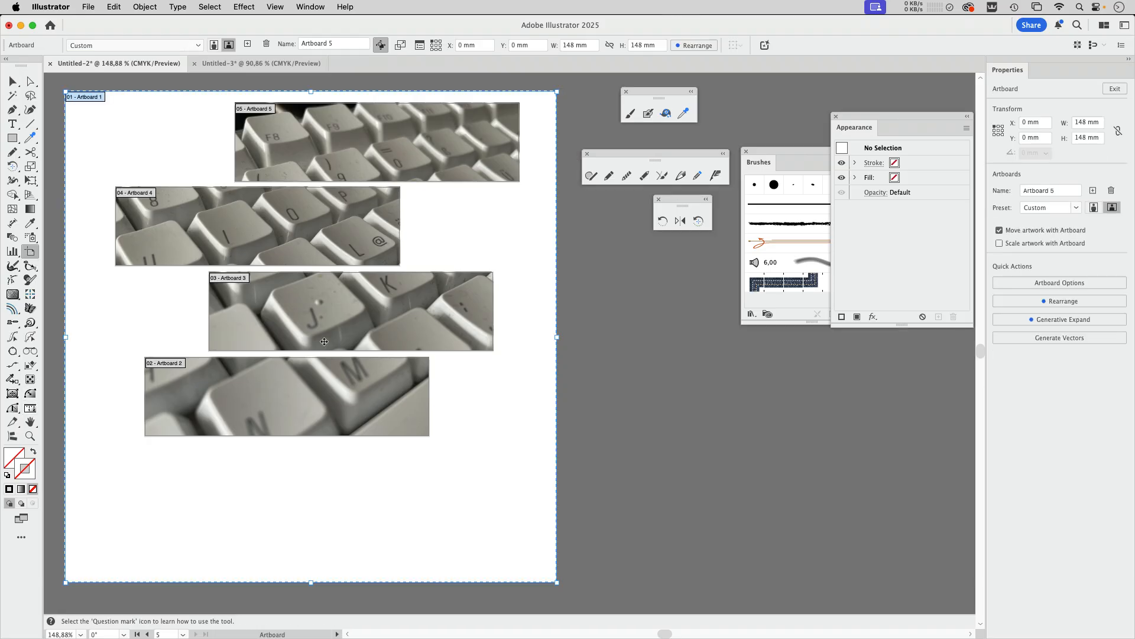
click(12, 82)
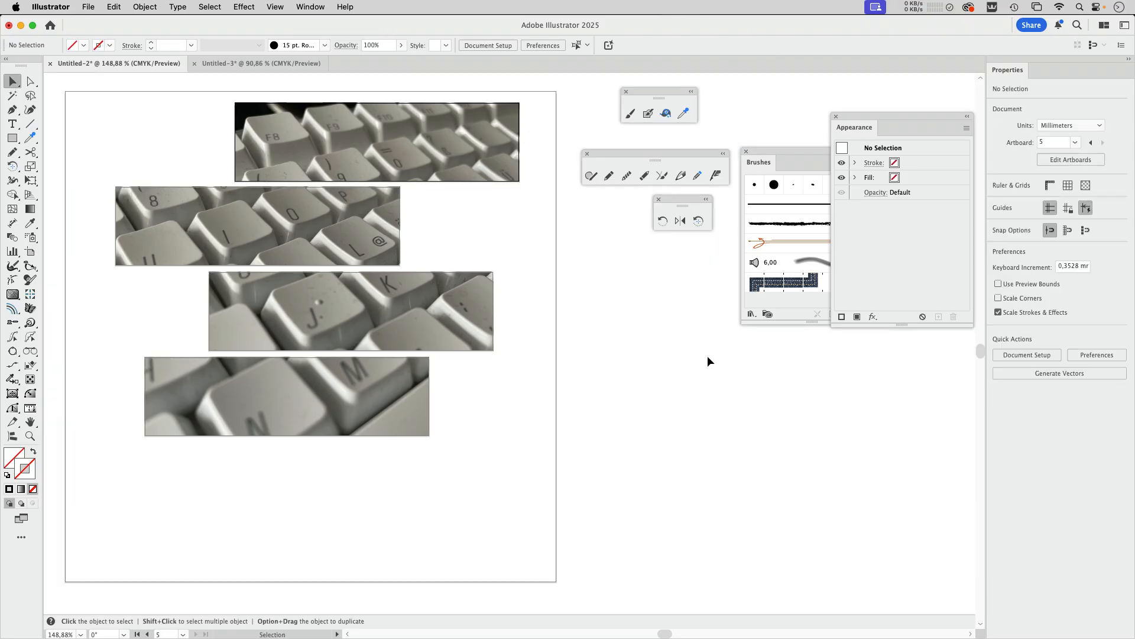